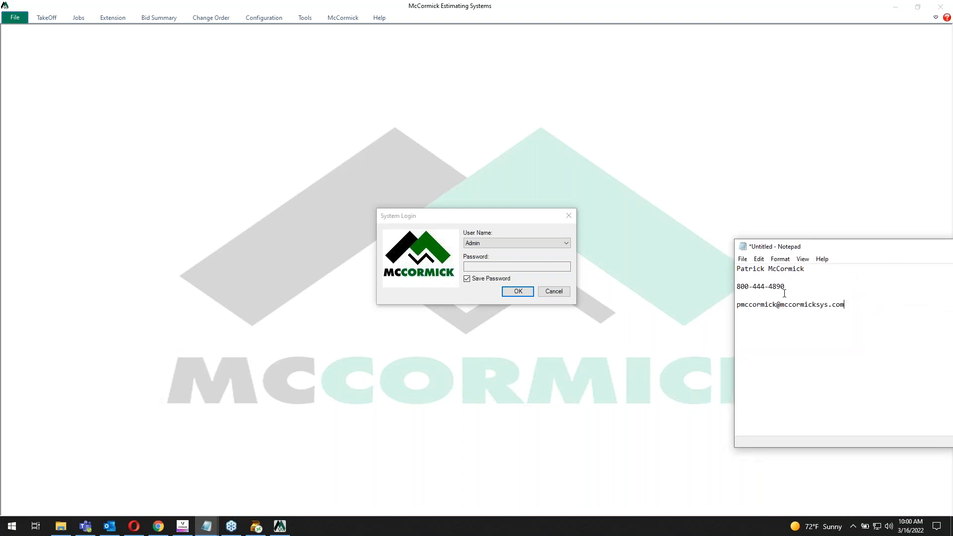
left_click_drag(786, 287, 738, 286)
left_click(844, 289)
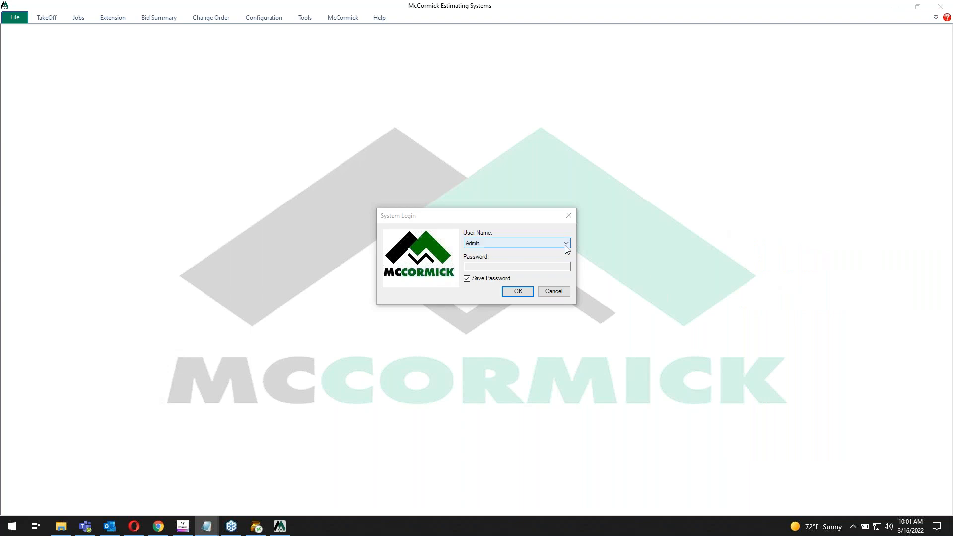
Step: Log in to the estimating system with the Admin user account
left_click(517, 291)
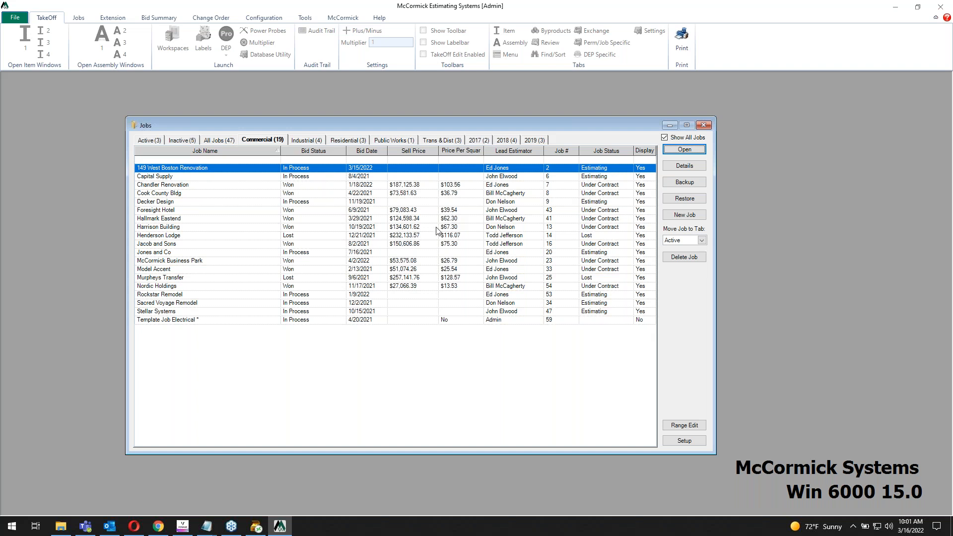
Step: Remove the Job # detail from the columns shown in the jobs list
left_click(684, 441)
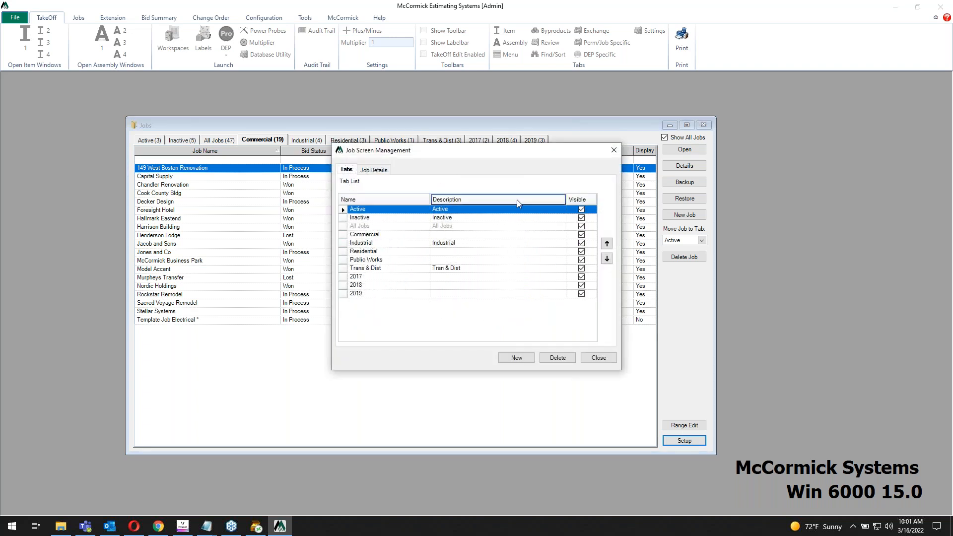
left_click(378, 171)
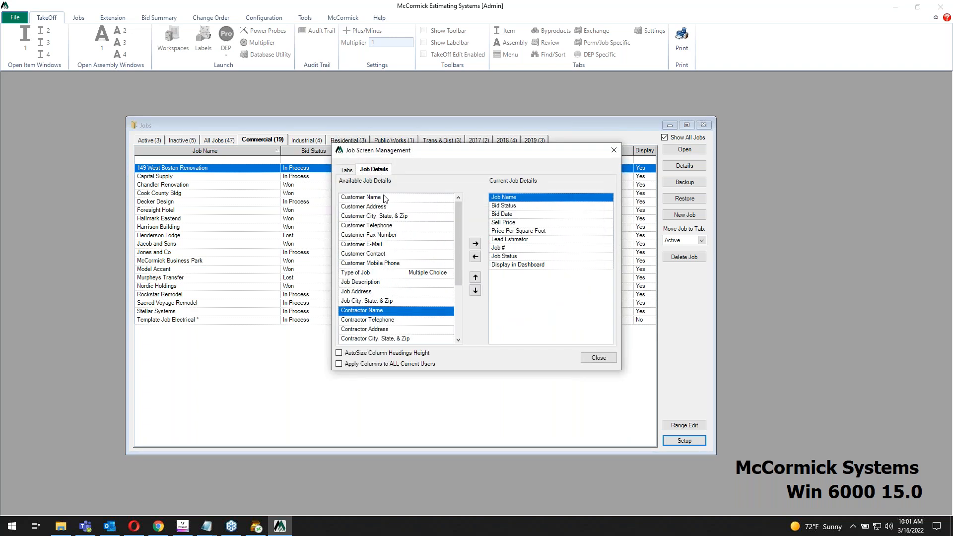
left_click(515, 232)
left_click(475, 257)
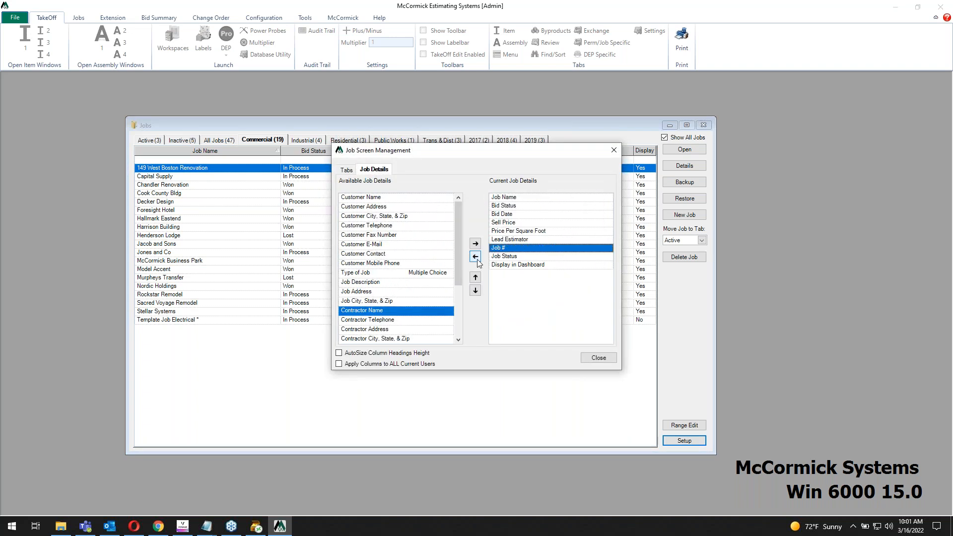
left_click(599, 358)
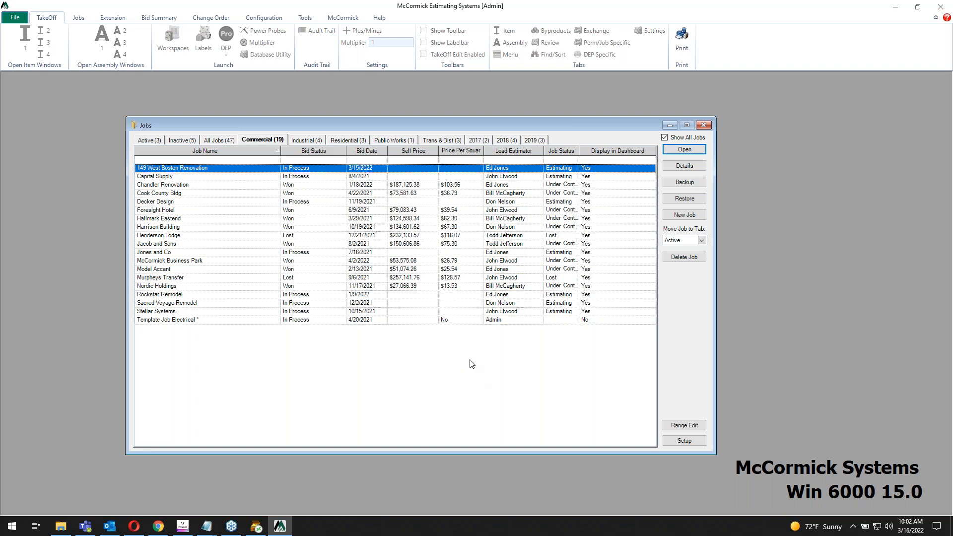
Step: Open the 149 West Boston Renovation job and review its bid package, area and system labels
left_click(687, 152)
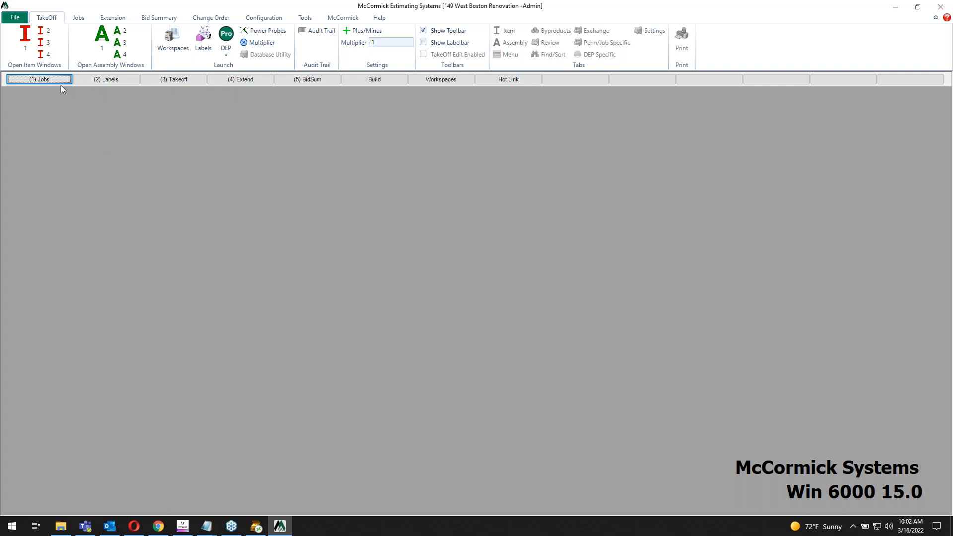
left_click(77, 83)
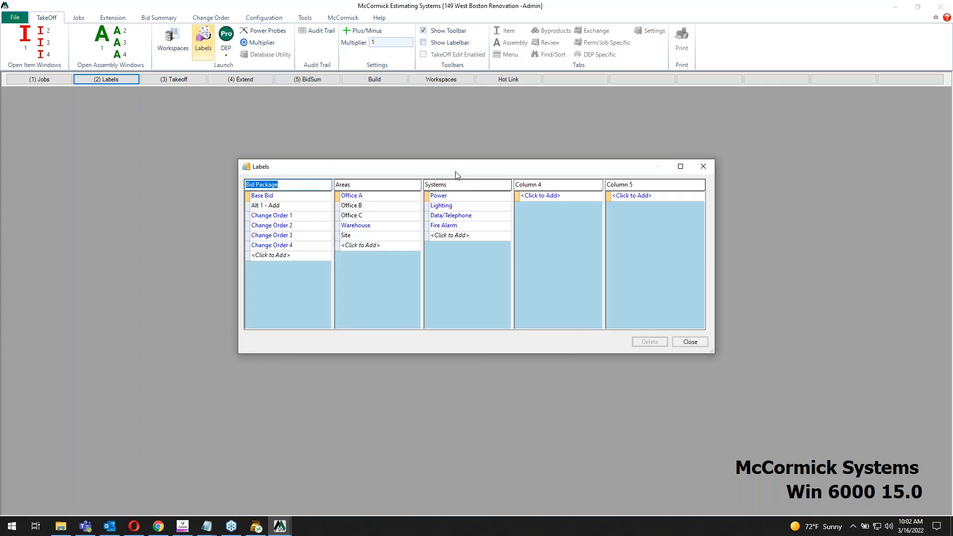
left_click_drag(456, 175, 460, 202)
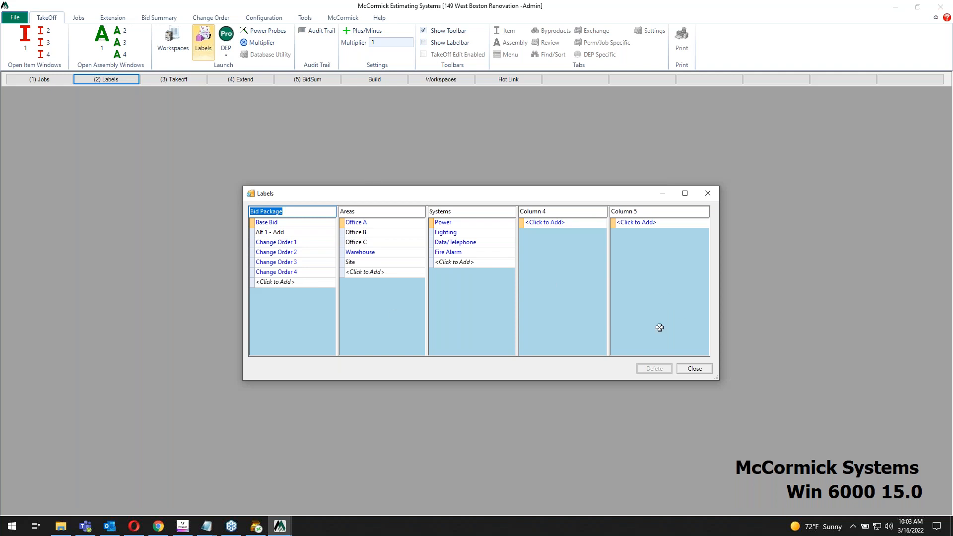
left_click(692, 371)
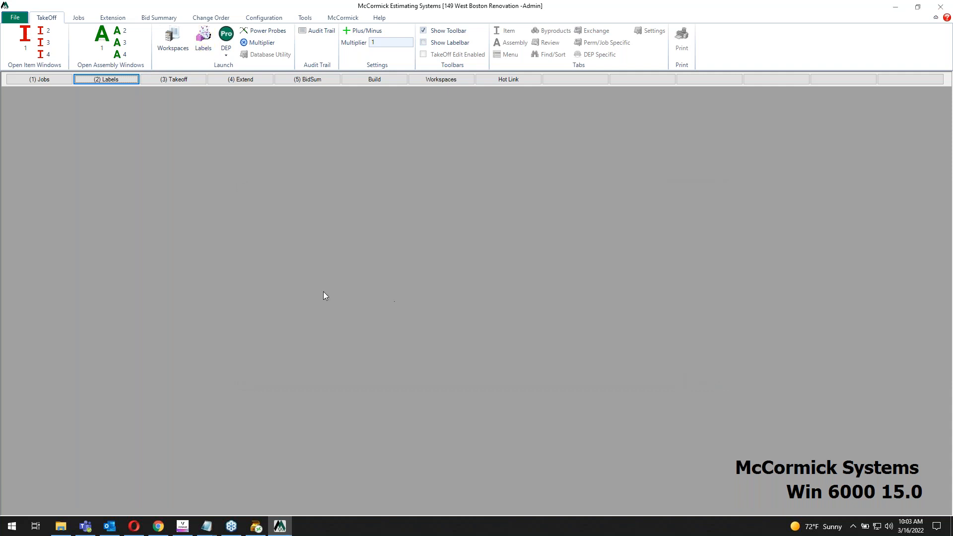
Step: Open the takeoff screen, examine the item details of 10 THHN CU SOLID, and return to the assembly list
left_click(172, 81)
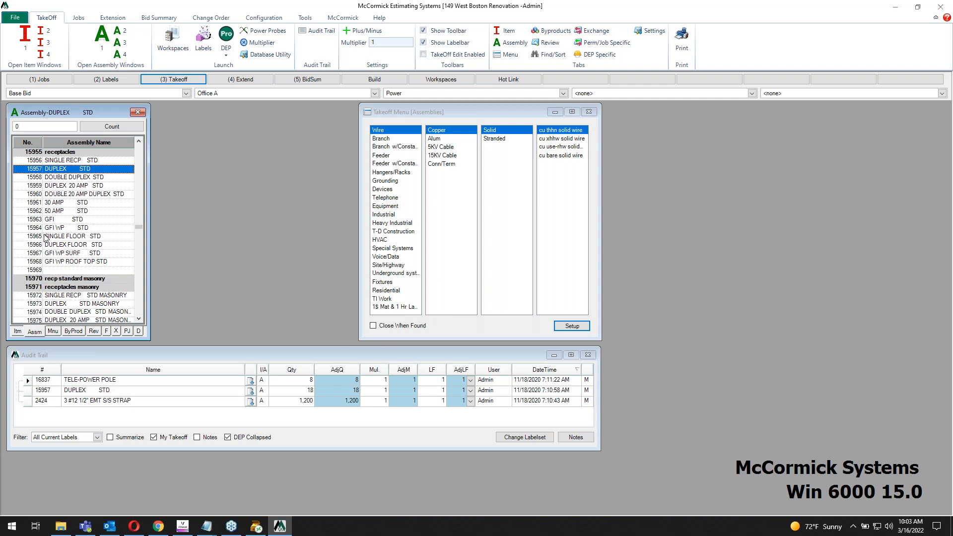
left_click(18, 332)
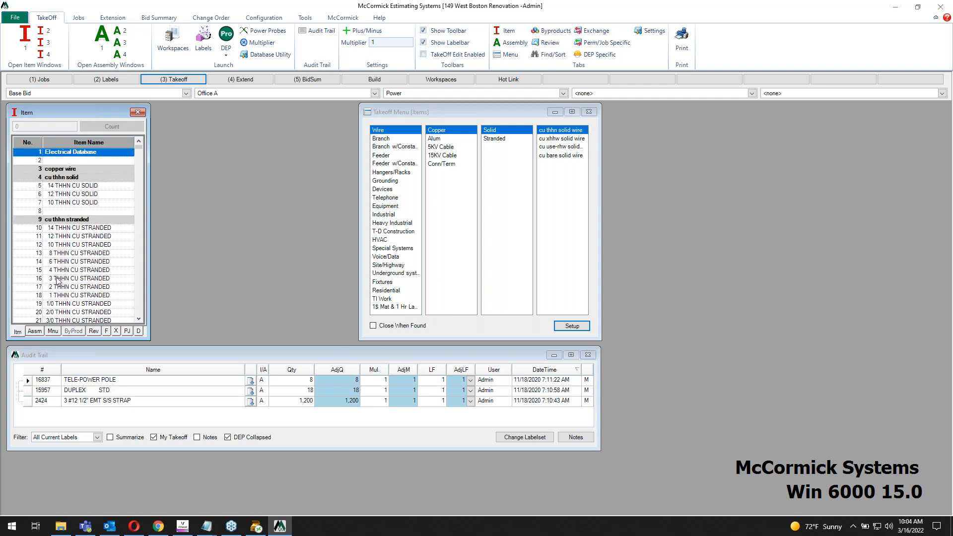
left_click(93, 331)
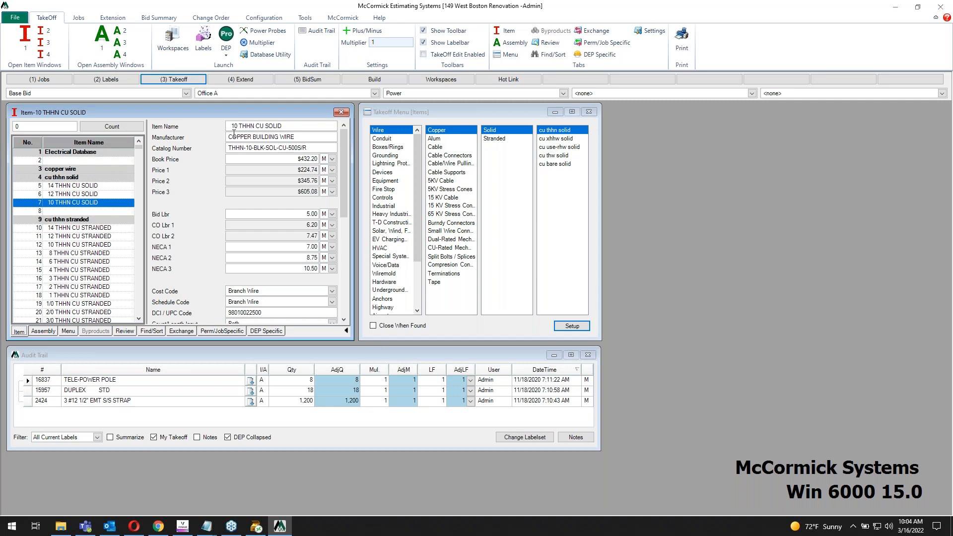
left_click(346, 331)
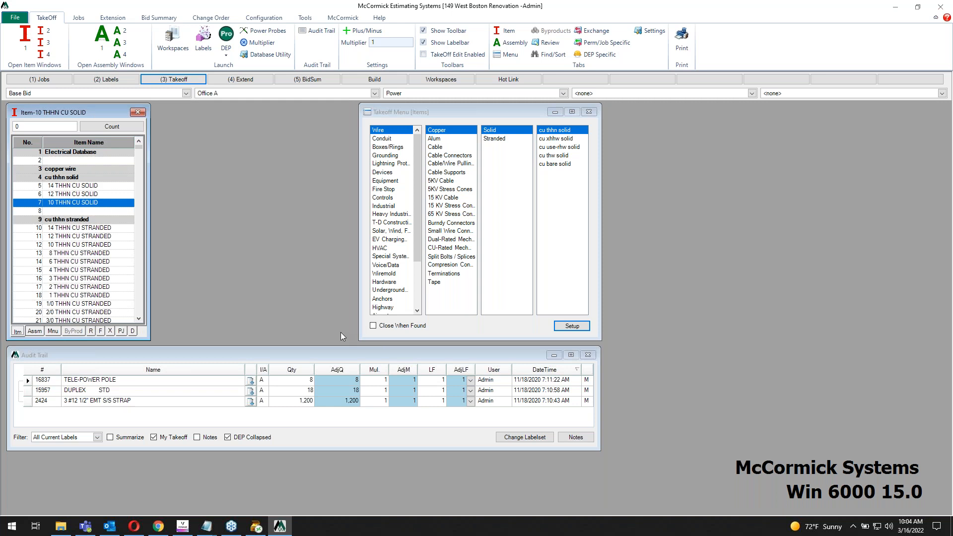
left_click(34, 331)
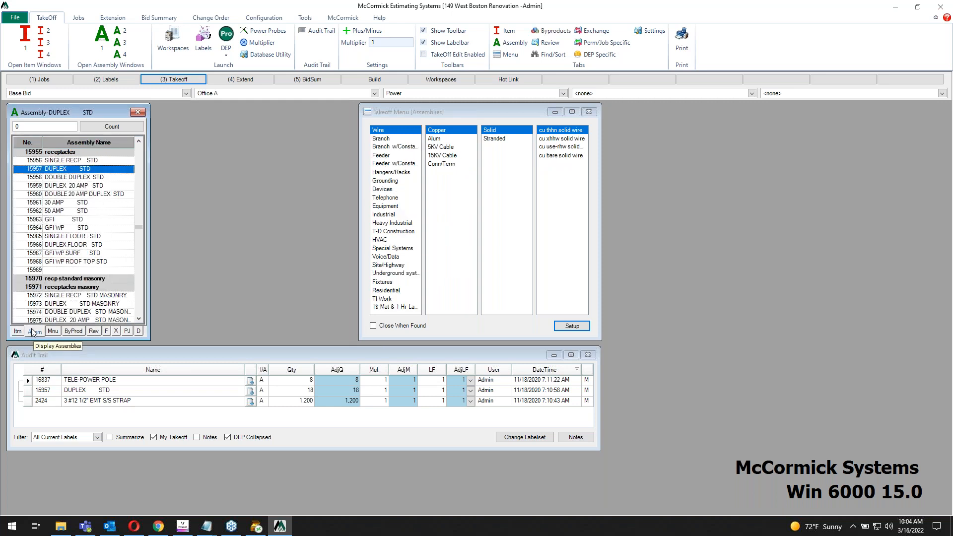
left_click(23, 95)
left_click(356, 93)
left_click(290, 352)
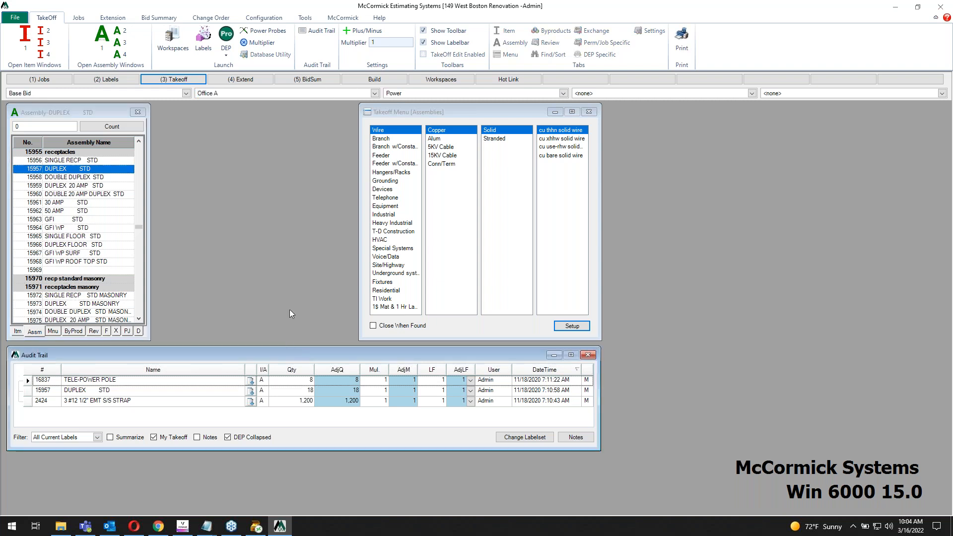
left_click(92, 211)
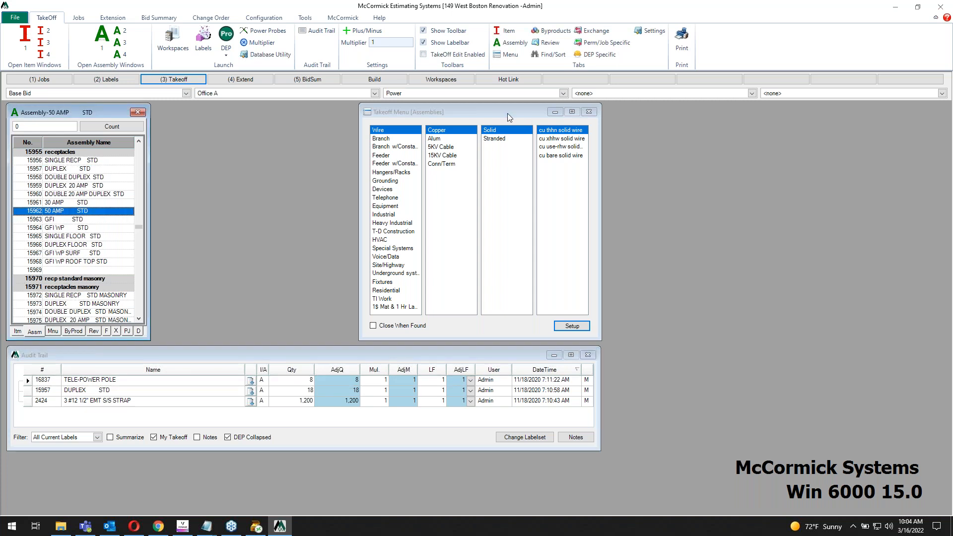
left_click(507, 113)
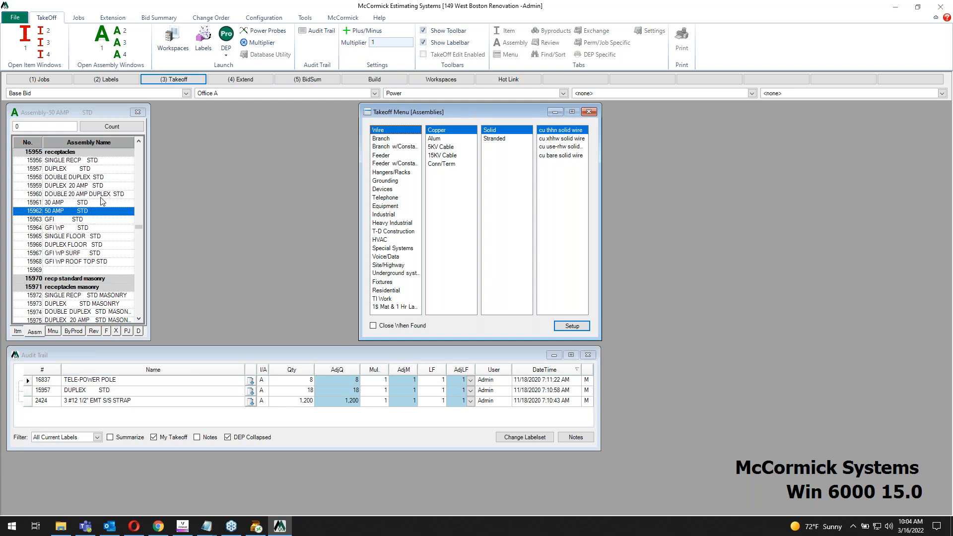
Step: Open the Recp/Tel/Switch St workspace from the Fix/Dev/House page of the workspace listing
left_click(444, 84)
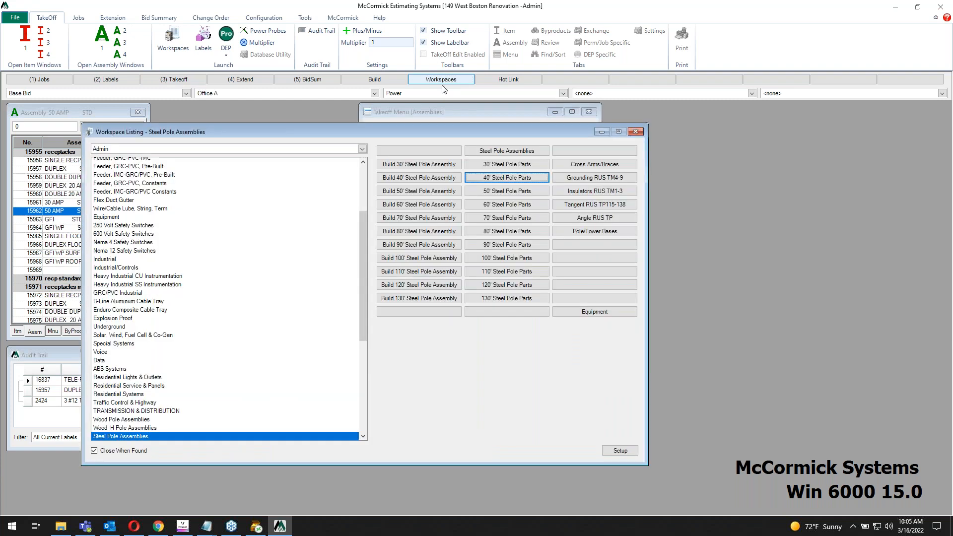
scroll(178, 351, "up", 4)
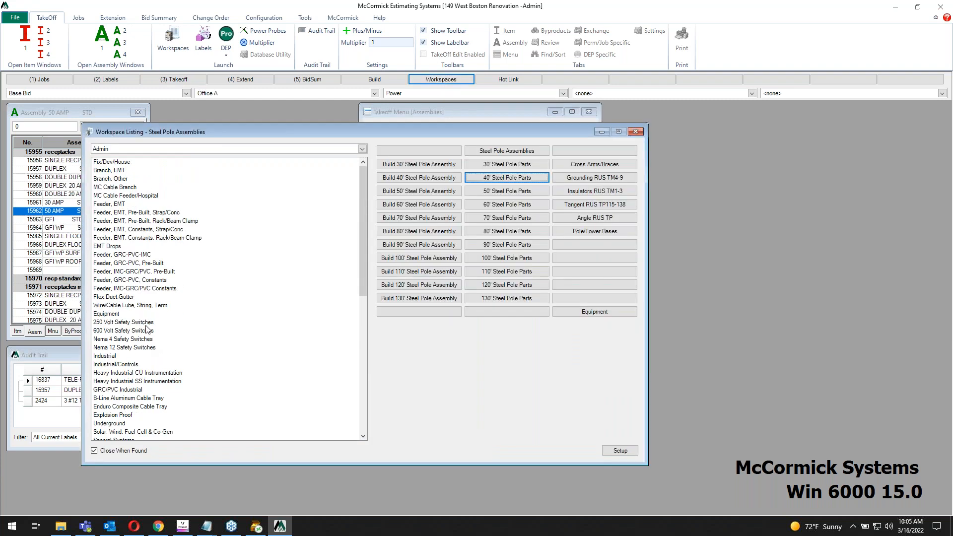
left_click(118, 165)
left_click(471, 179)
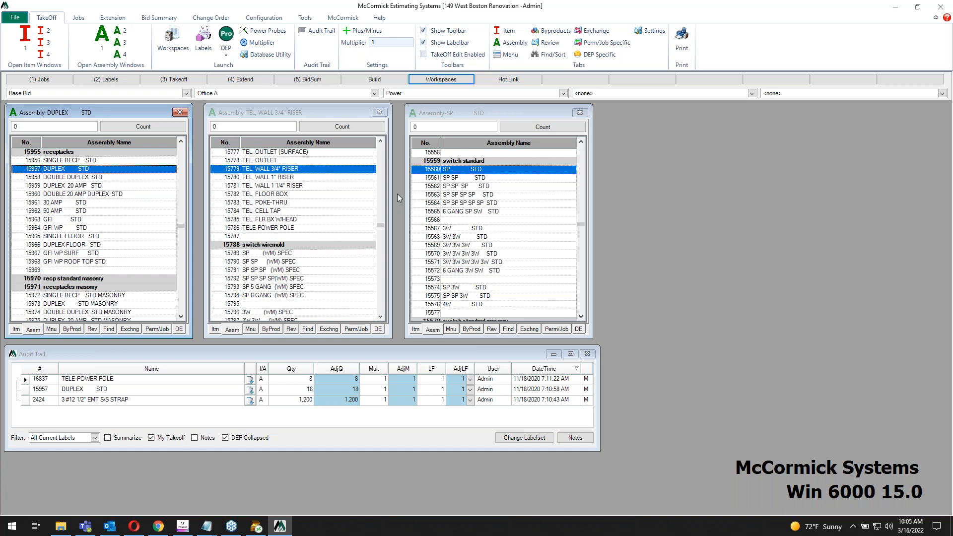
Step: Create a new workspace page for Admin, named with the estimator's first name, and close the workspace listing
left_click(434, 81)
left_click(618, 450)
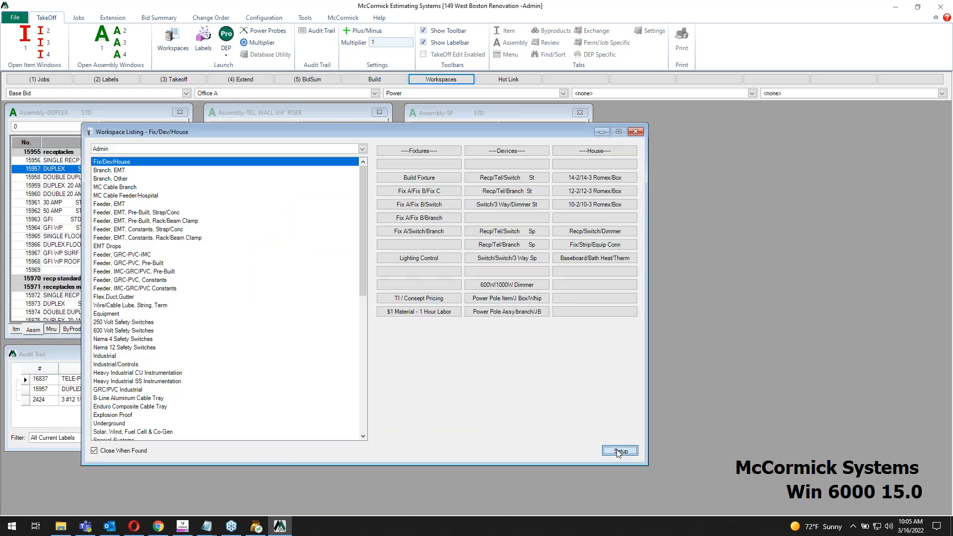
left_click(594, 316)
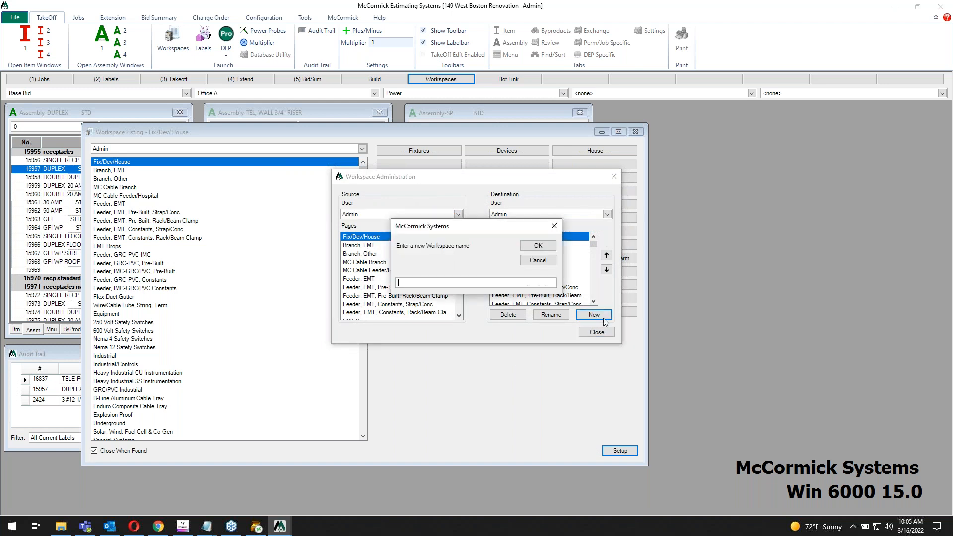
type("Patrick")
key("Return")
left_click(597, 332)
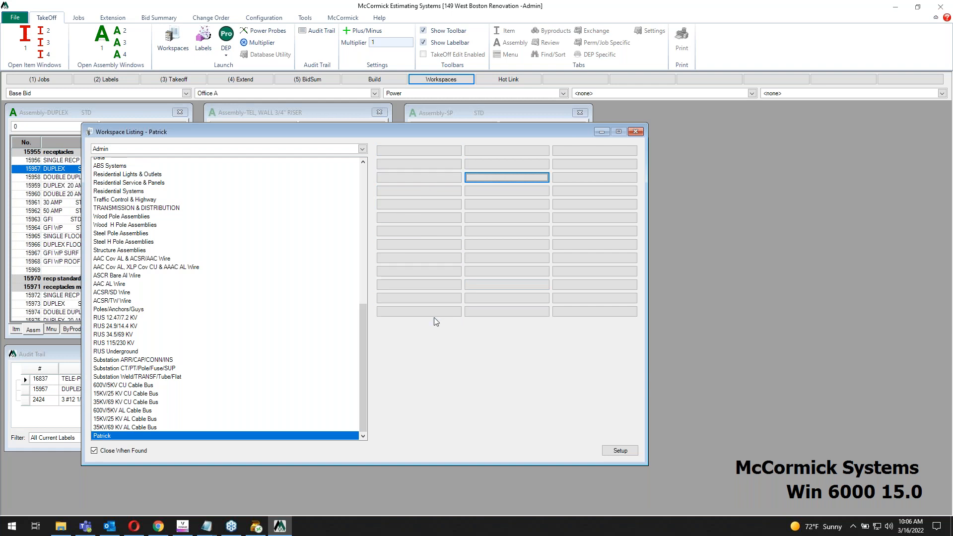
left_click(636, 132)
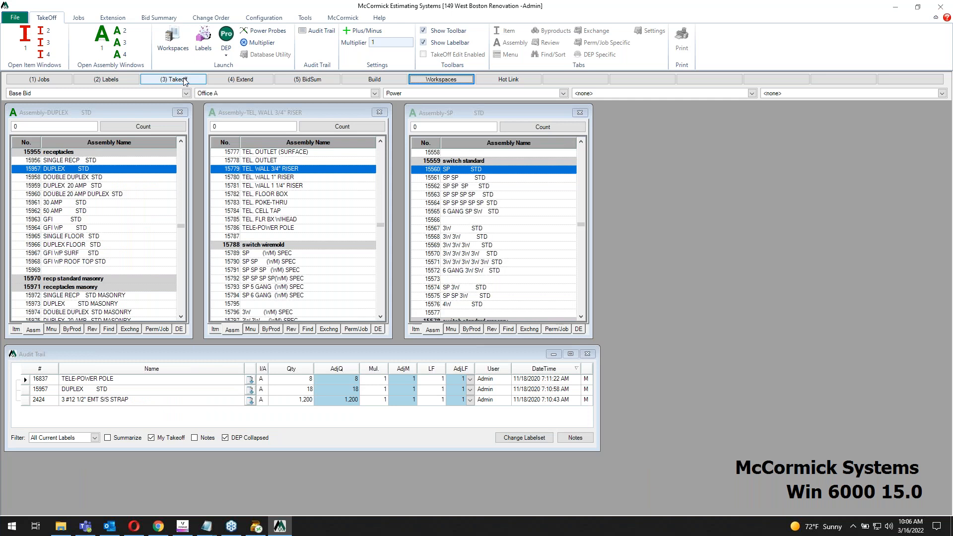
Step: Return to the takeoff screen and set the area label to Office C
left_click(184, 81)
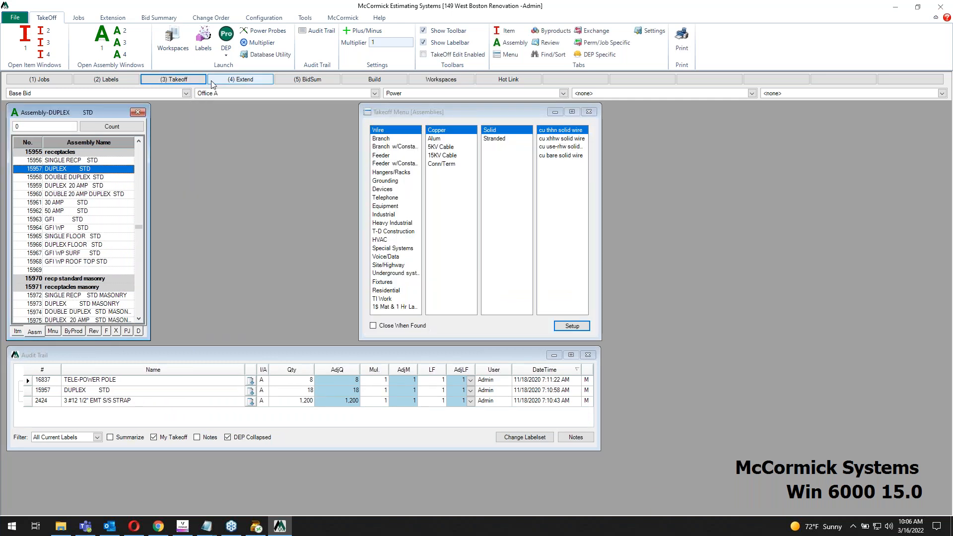
left_click(374, 93)
left_click(222, 116)
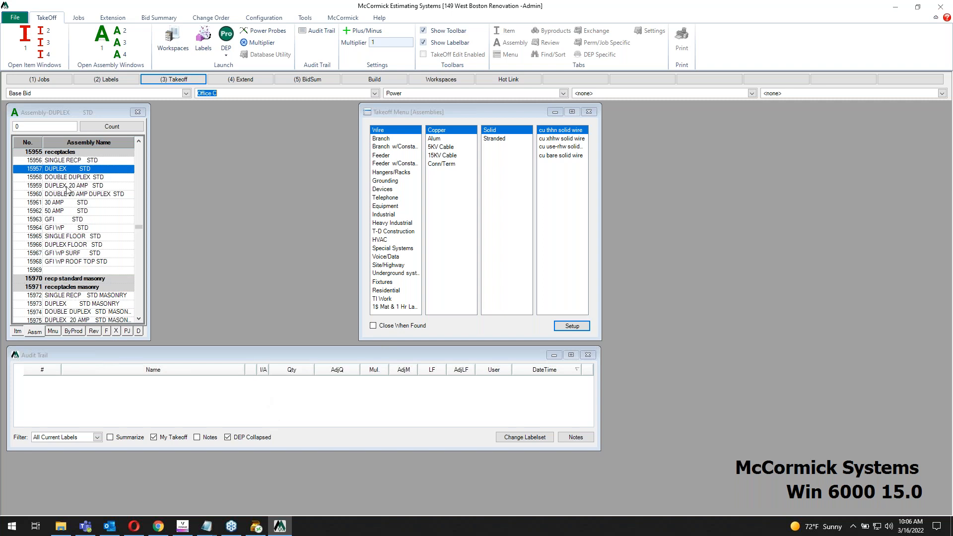
Step: Take off the DUPLEX STD assembly in two separate entries with quantities of 20 and 10
left_click(64, 176)
left_click(65, 169)
type("20")
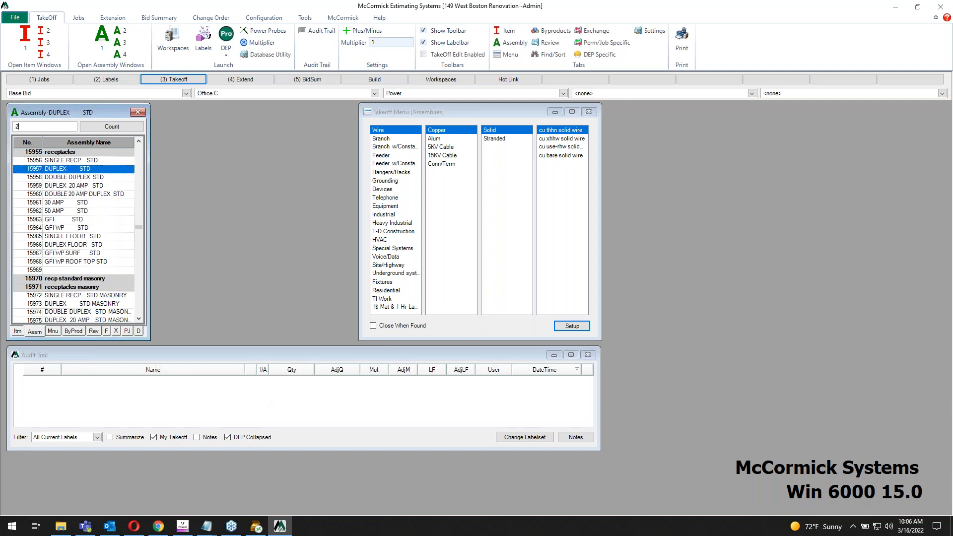
key("Return")
type("10")
key("Return")
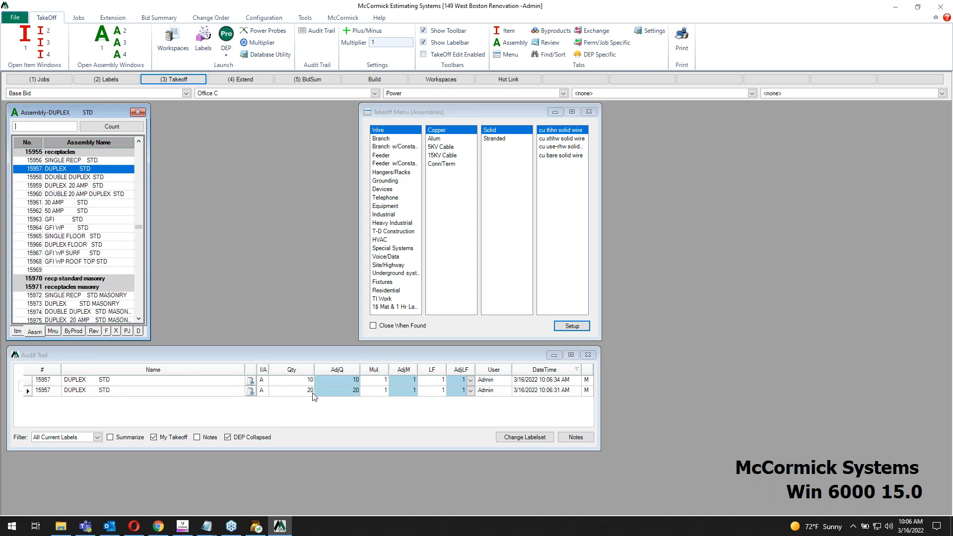
Step: View the audit trail entries summarized and switch back to the individual entries
left_click(111, 438)
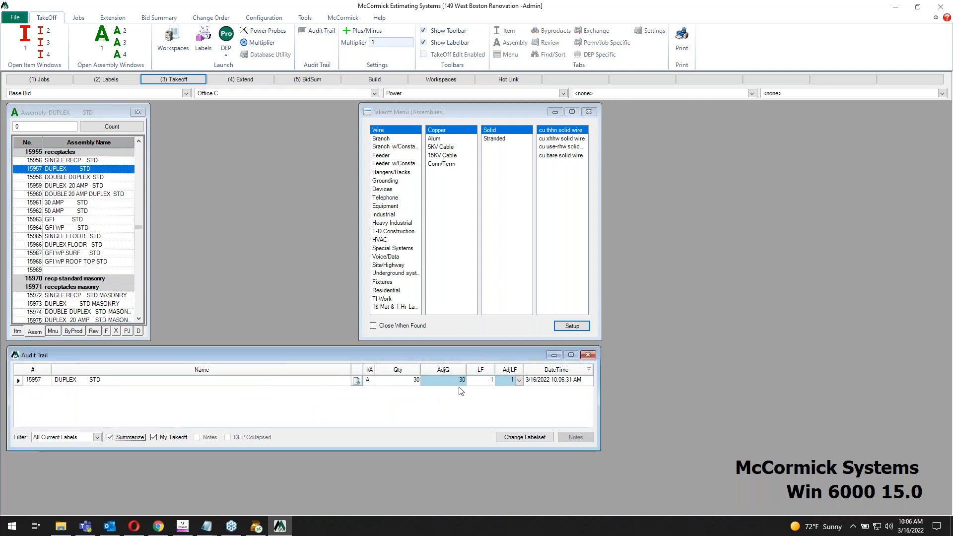
left_click(120, 440)
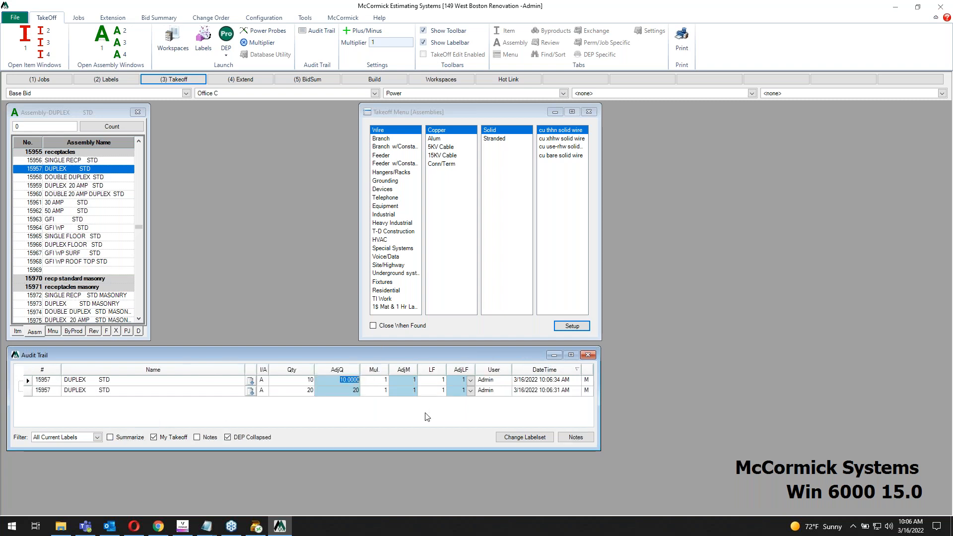
Step: Try an adjusted quantity of 15 on the 10-count DUPLEX STD entry and set it back to 10
key("Tab")
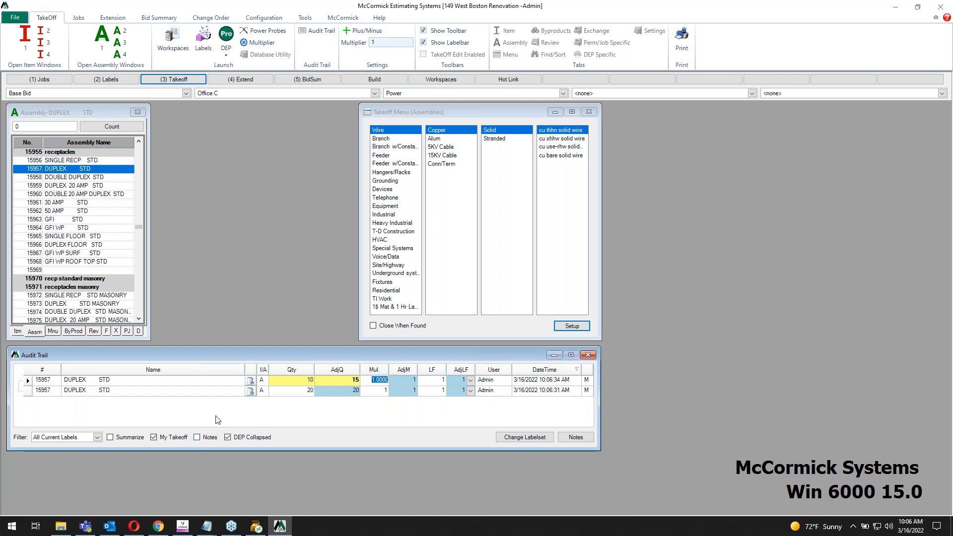
left_click(355, 380)
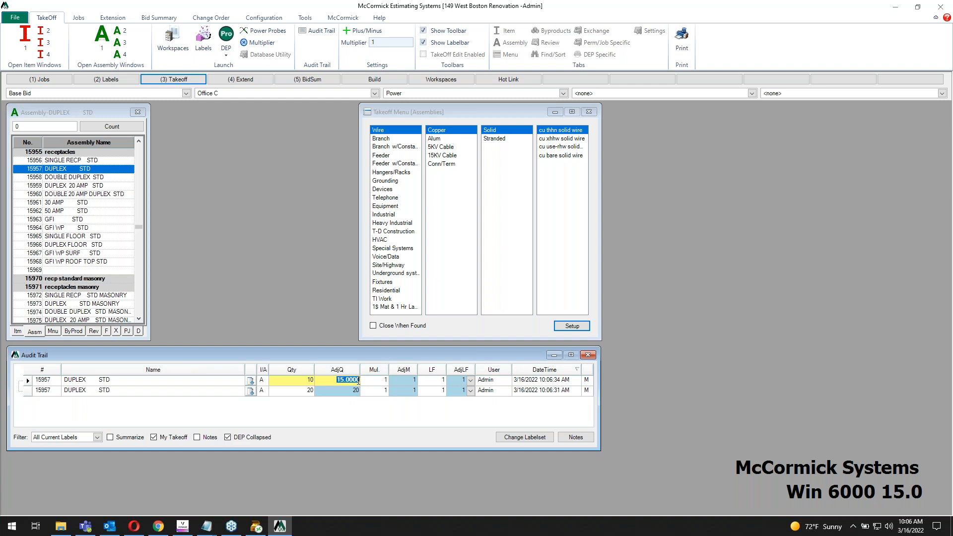
type("10")
key("Tab")
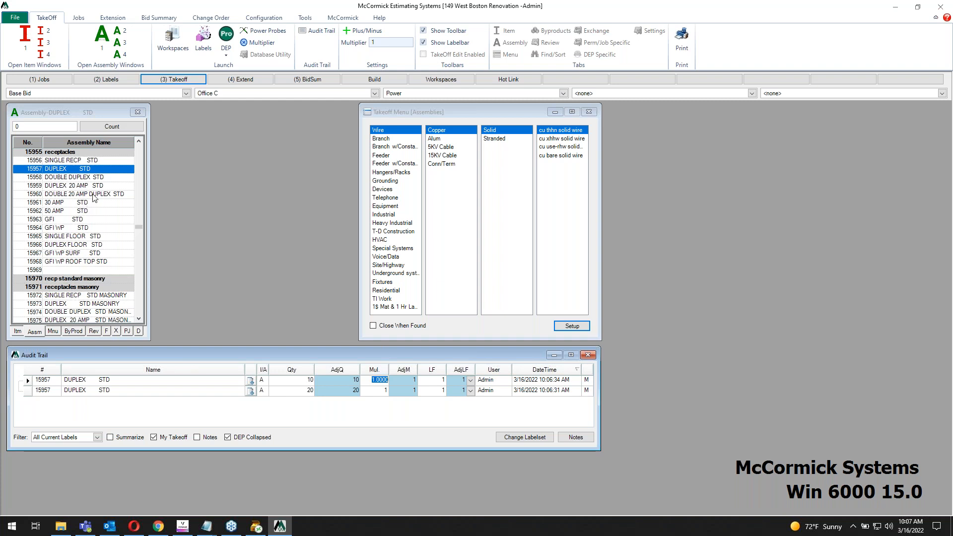
Step: Open Design Estimating Pro for on-screen takeoff and load the sheet E-1 - Power-001 from the Power folder
left_click(227, 37)
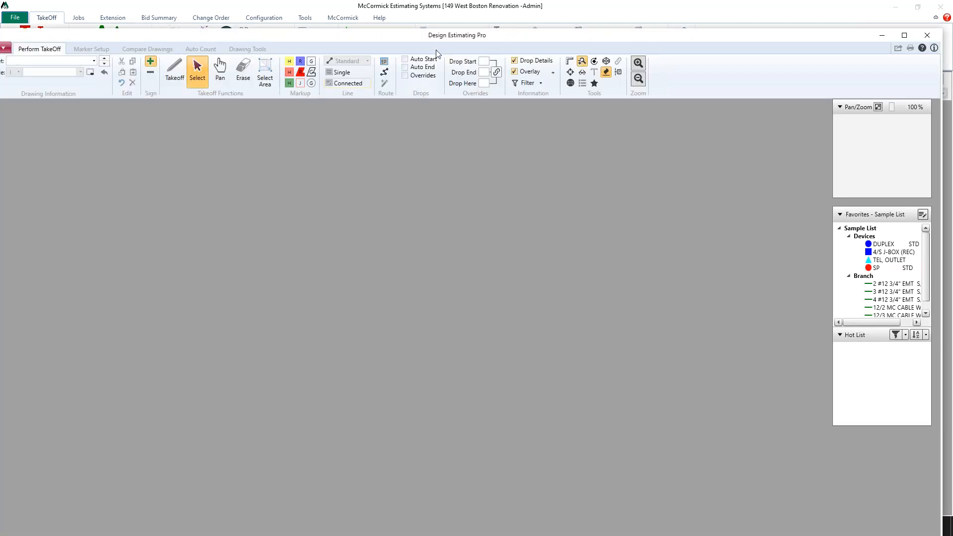
double_click(437, 40)
left_click(108, 29)
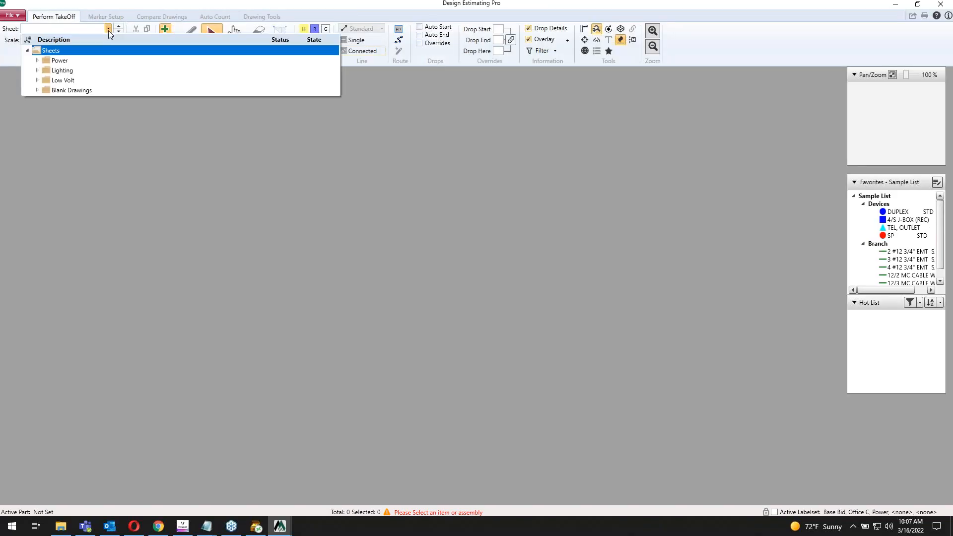
double_click(60, 60)
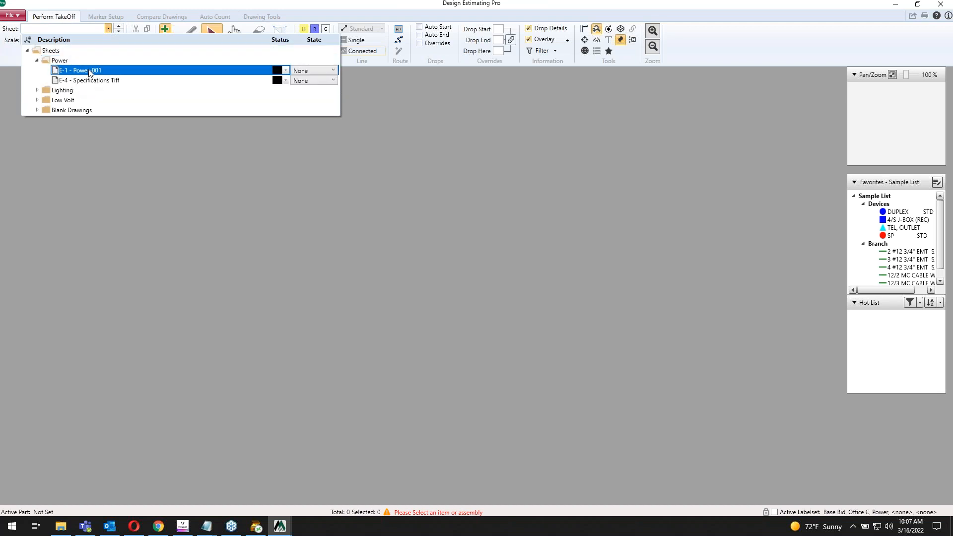
left_click(79, 70)
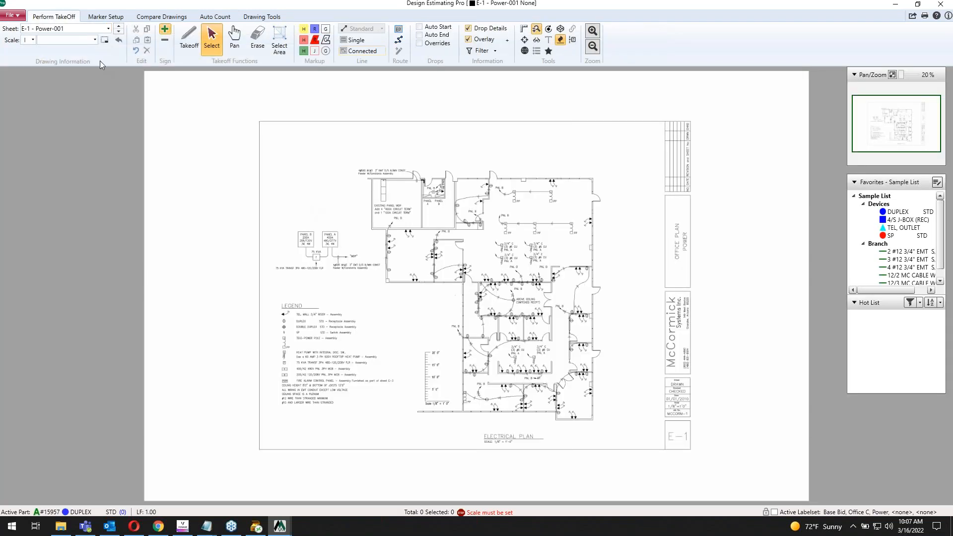
Step: Set the power drawing's architectural scale to 1/8=1
left_click(95, 40)
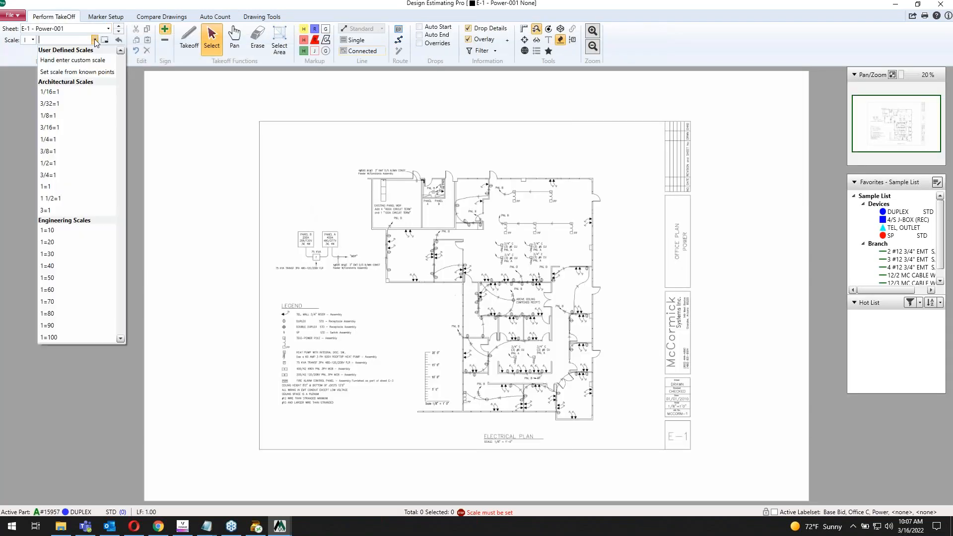
left_click(57, 115)
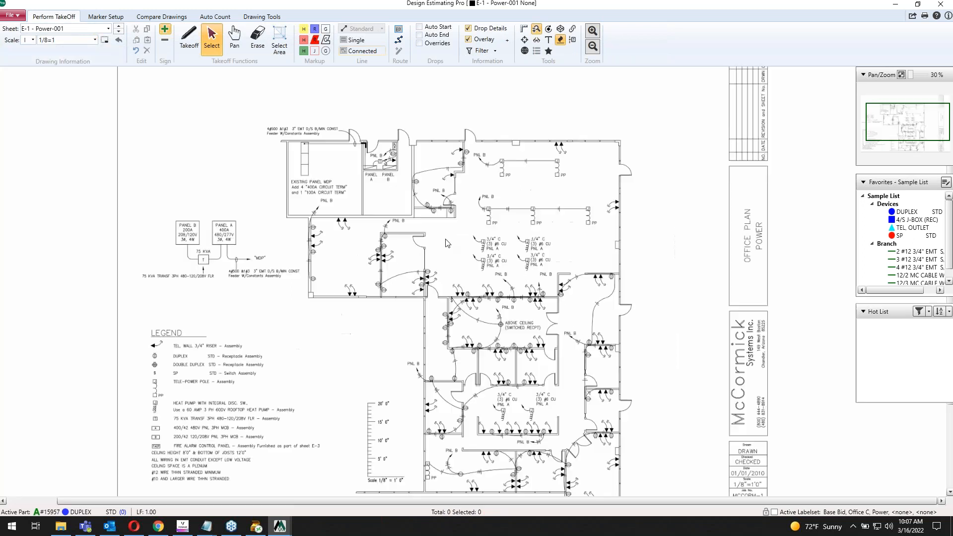
scroll(443, 243, "up", 3)
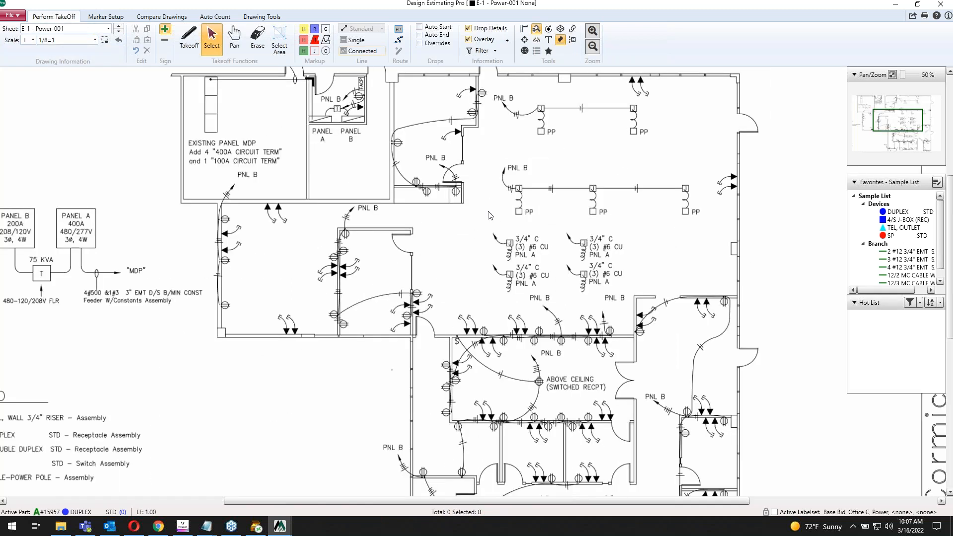
Step: Make more room for the Favorites list above the Hot List and collapse its Devices and Branch groups
left_click_drag(897, 180, 902, 175)
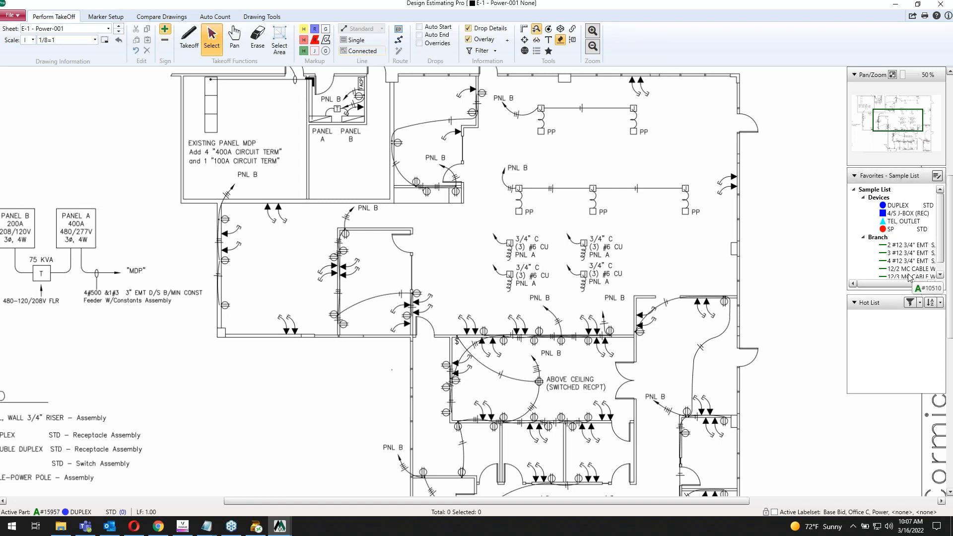
left_click_drag(892, 305, 901, 403)
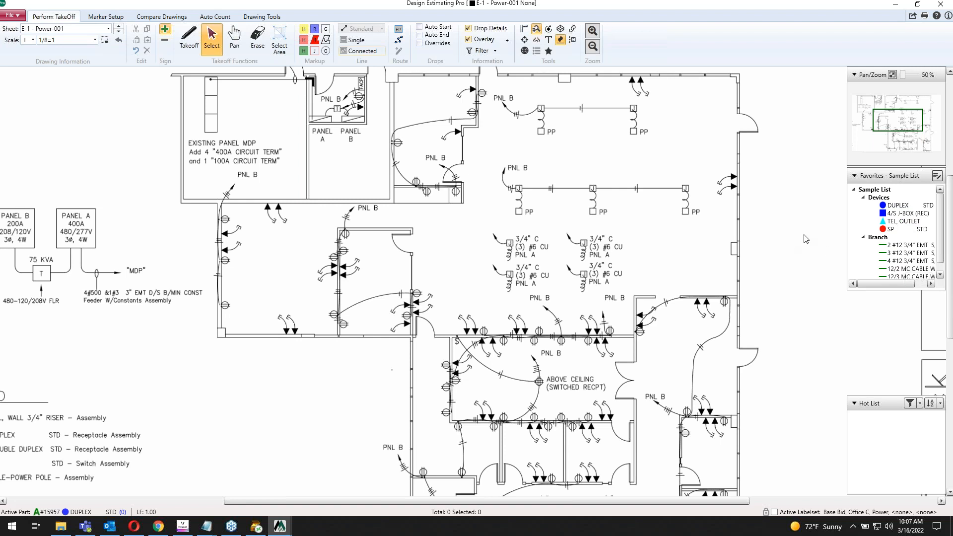
left_click(864, 198)
left_click(863, 205)
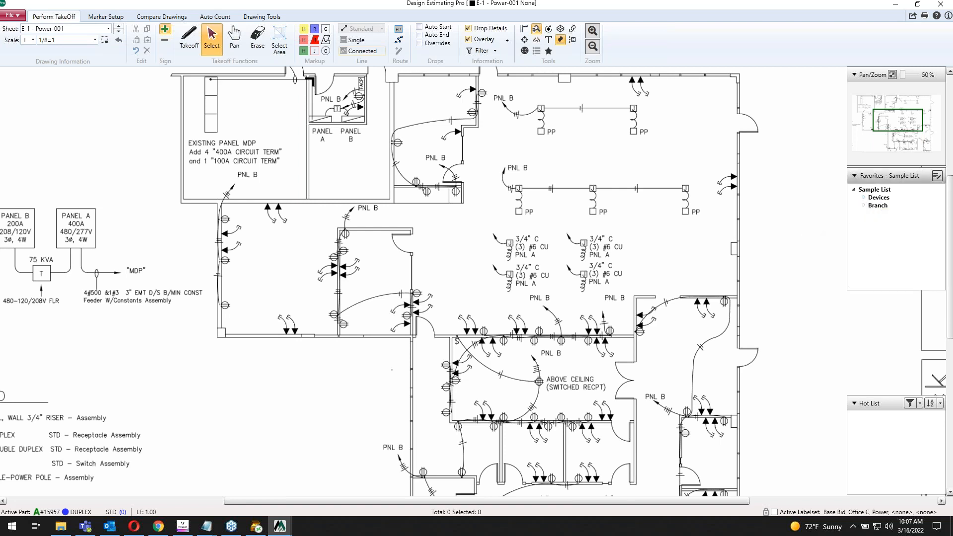
Step: Take off six DUPLEX STD devices from the favorites on the receptacles in the room to the right of Panels A and B
left_click(864, 198)
left_click(898, 205)
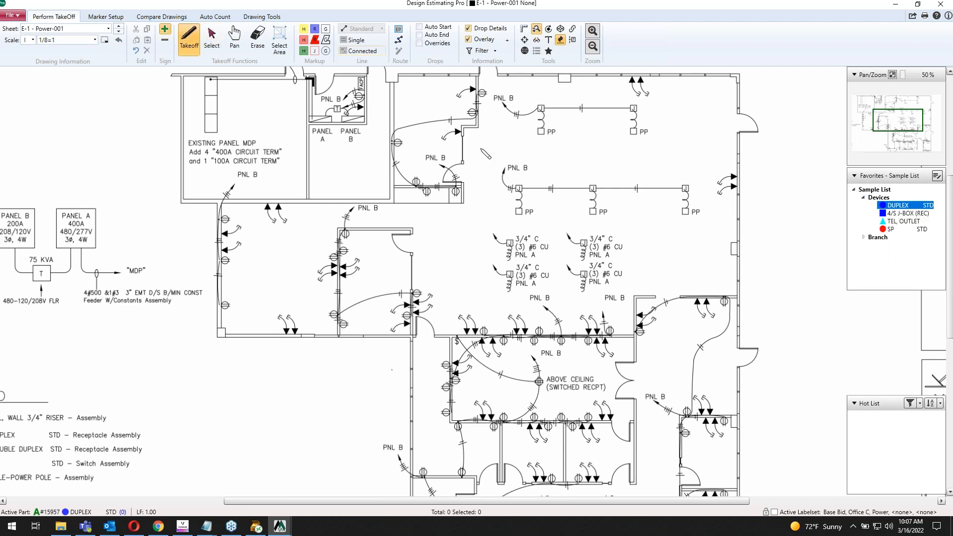
left_click(481, 92)
left_click(476, 110)
left_click(455, 192)
left_click(428, 189)
left_click(417, 178)
left_click(401, 145)
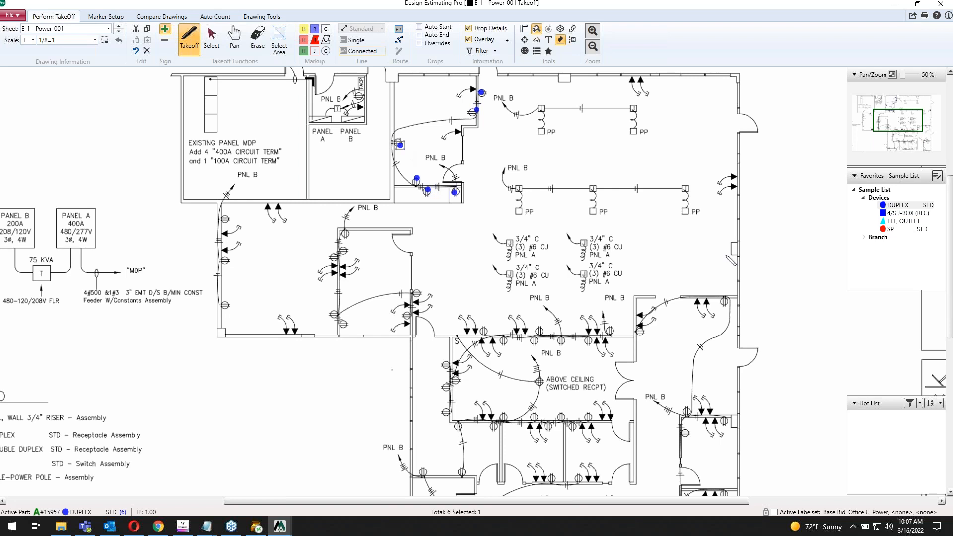
Step: Take off a connected 3 #12 3/4" EMT S/S branch run from the room's duplex receptacles around to Panel B
left_click(864, 198)
left_click(865, 206)
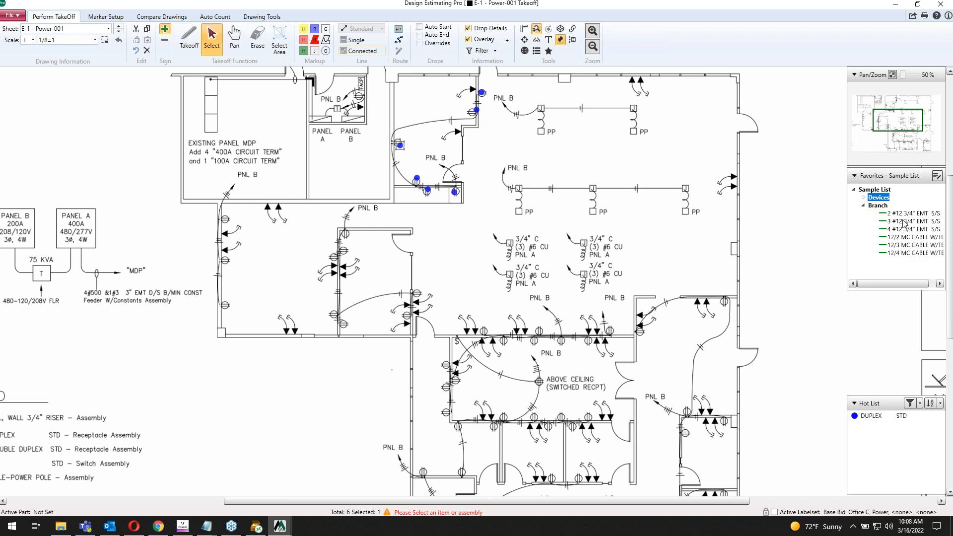
left_click(906, 221)
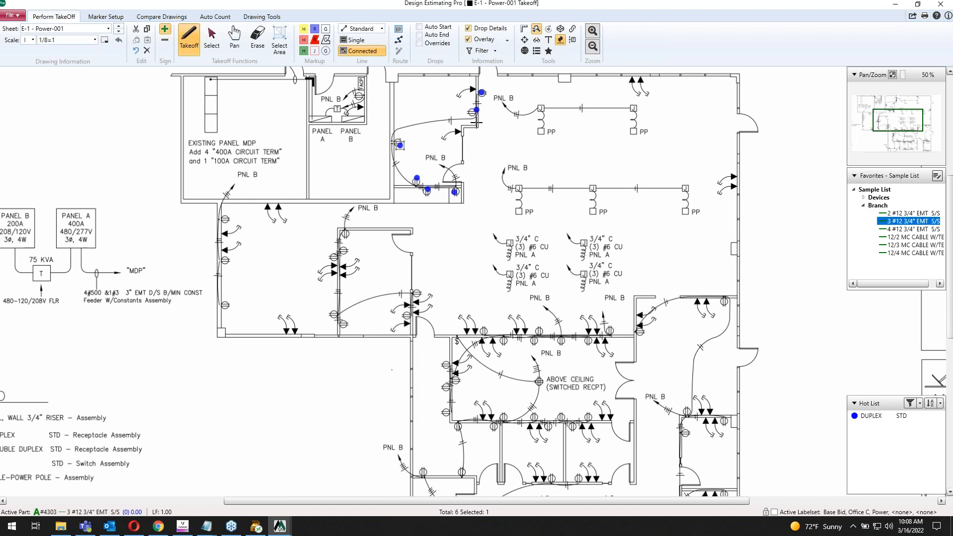
left_click(477, 124)
left_click(397, 76)
left_click(398, 187)
left_click(353, 187)
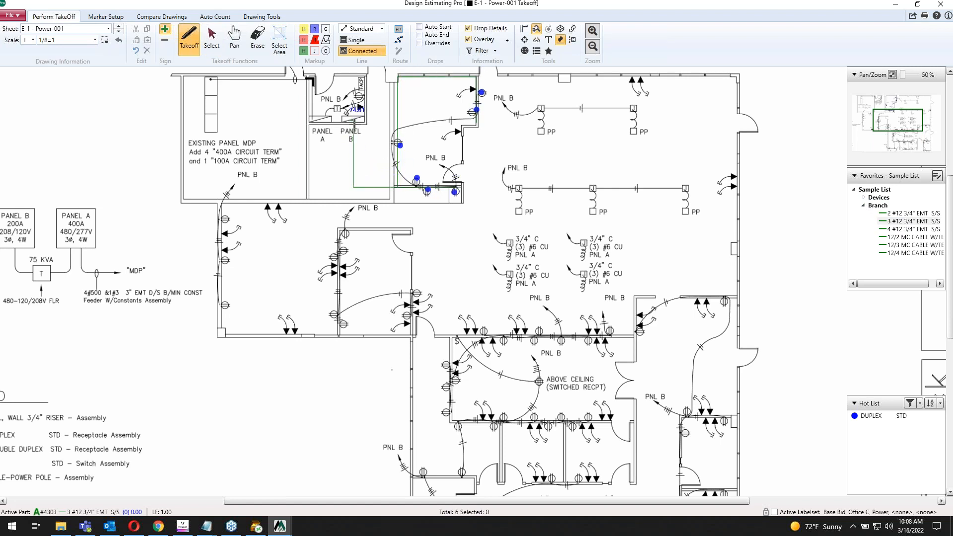
double_click(353, 120)
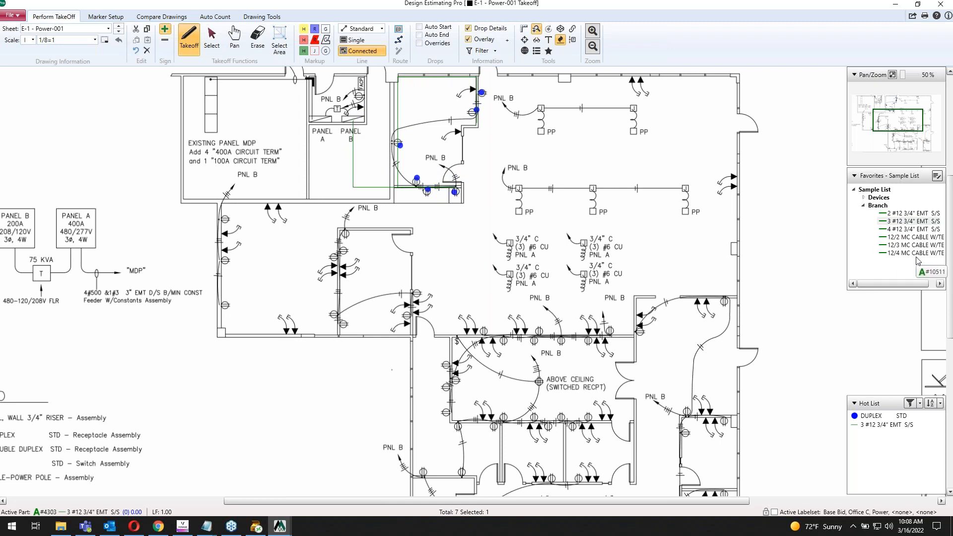
Step: Close the on-screen takeoff and open the job's Extension from the estimating window
double_click(875, 206)
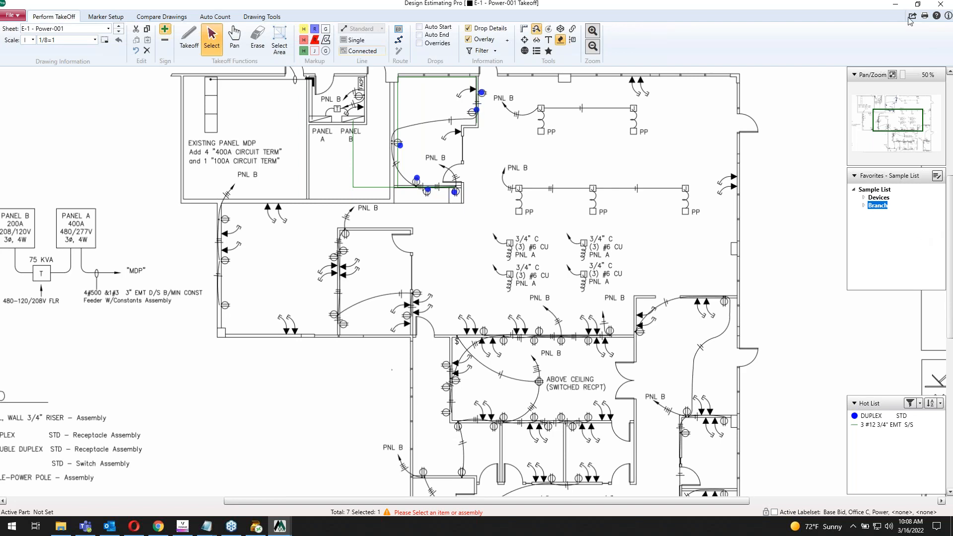
left_click(941, 5)
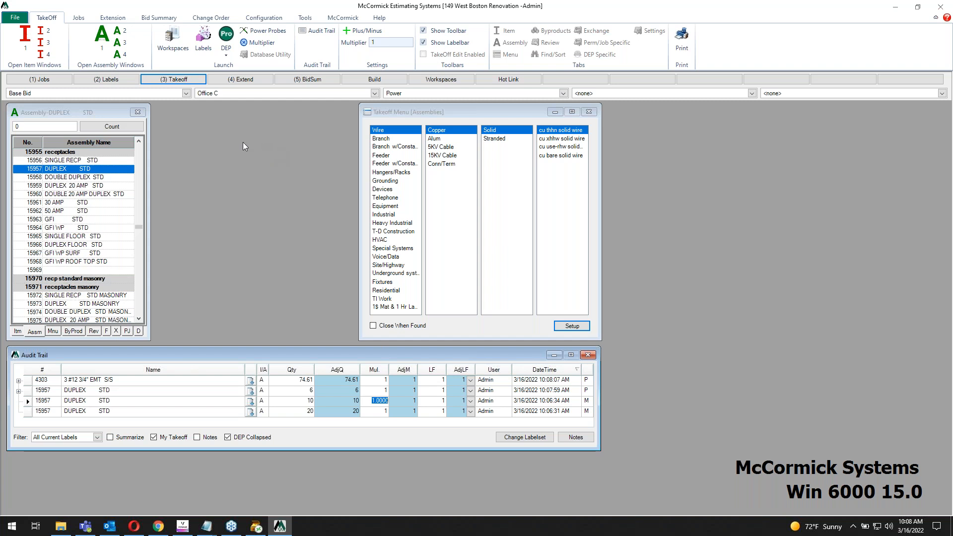
left_click(237, 80)
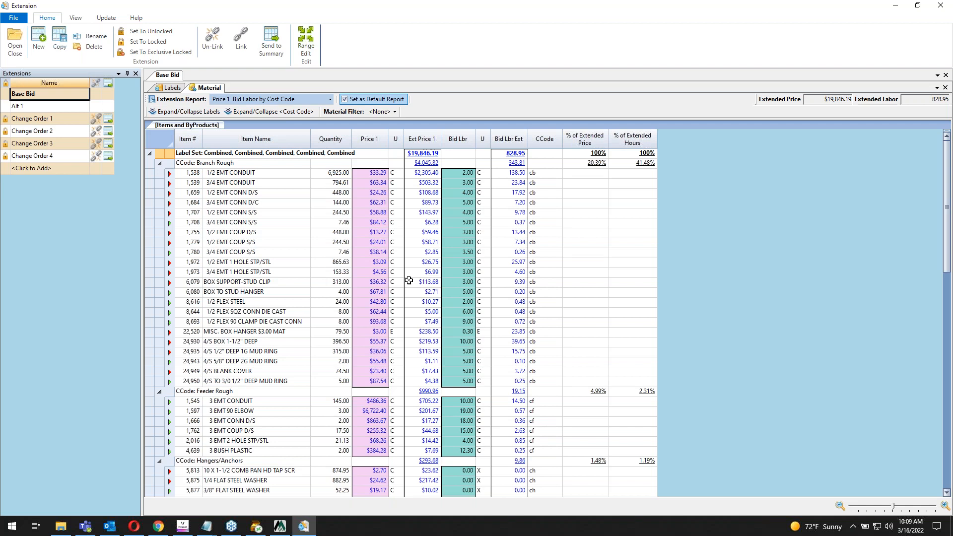
Step: Limit the extension's bid package labels to Base Bid by excluding Alt 1 - Add and Change Orders 1 to 4
left_click(172, 89)
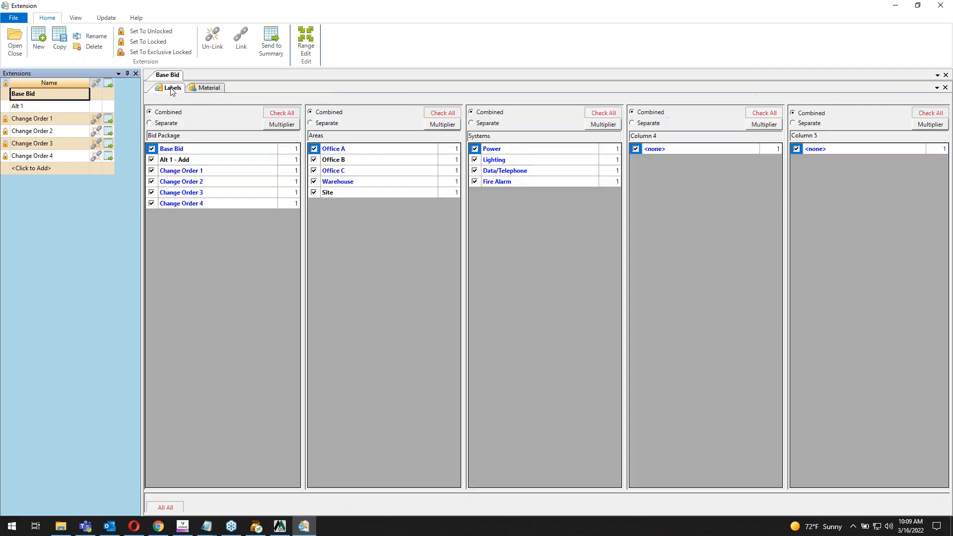
left_click(151, 171)
left_click(152, 193)
left_click(151, 203)
left_click(152, 181)
left_click(151, 159)
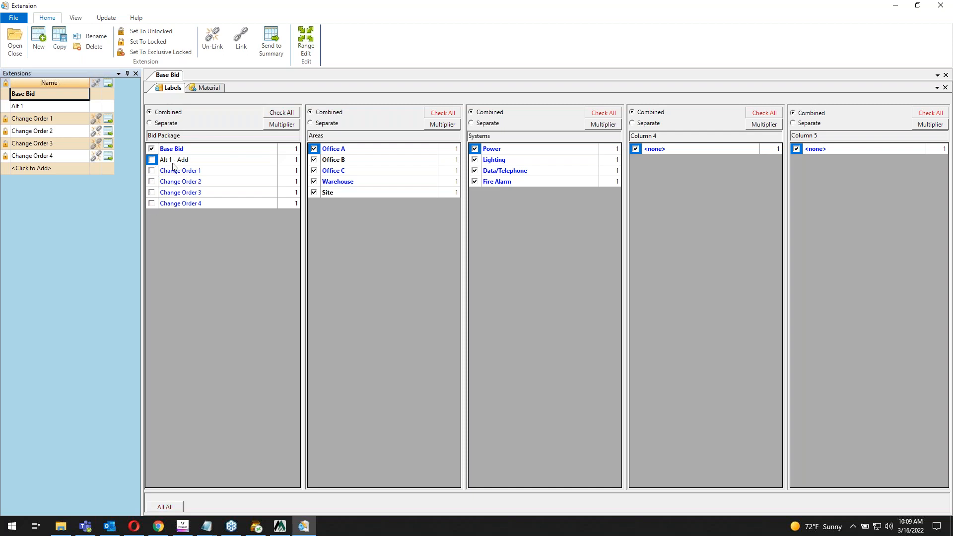
Step: Separate the area and system labels and examine the material extension collapsed to its cost codes
left_click(326, 123)
left_click(209, 88)
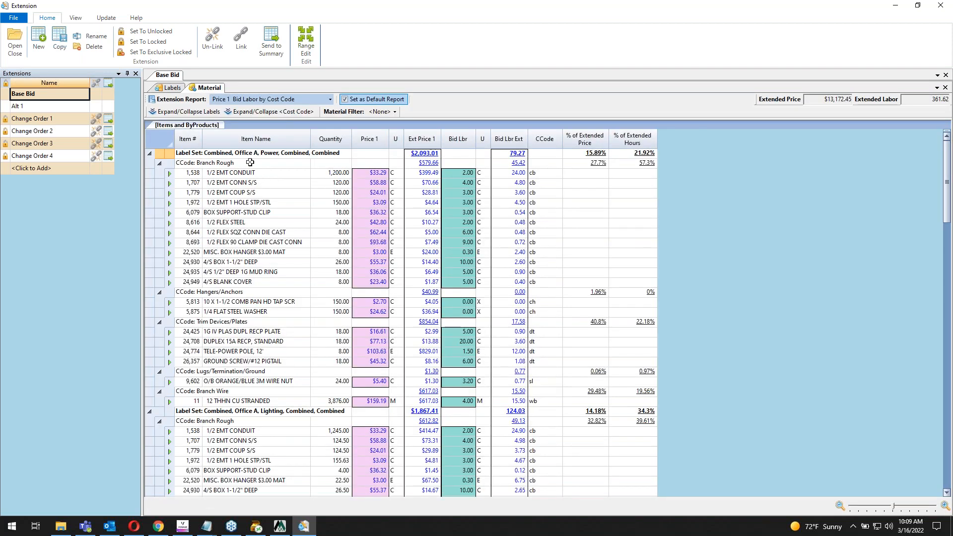
left_click(504, 154)
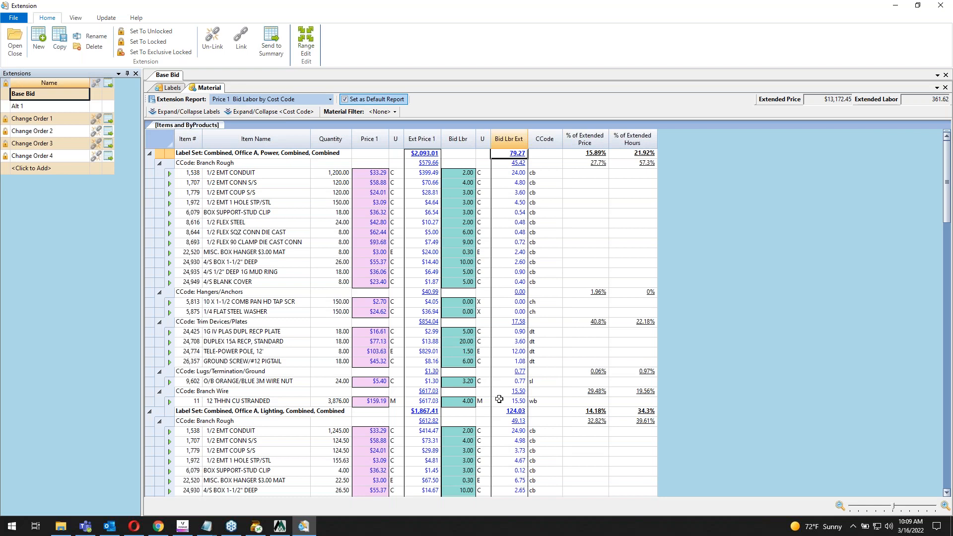
left_click(263, 112)
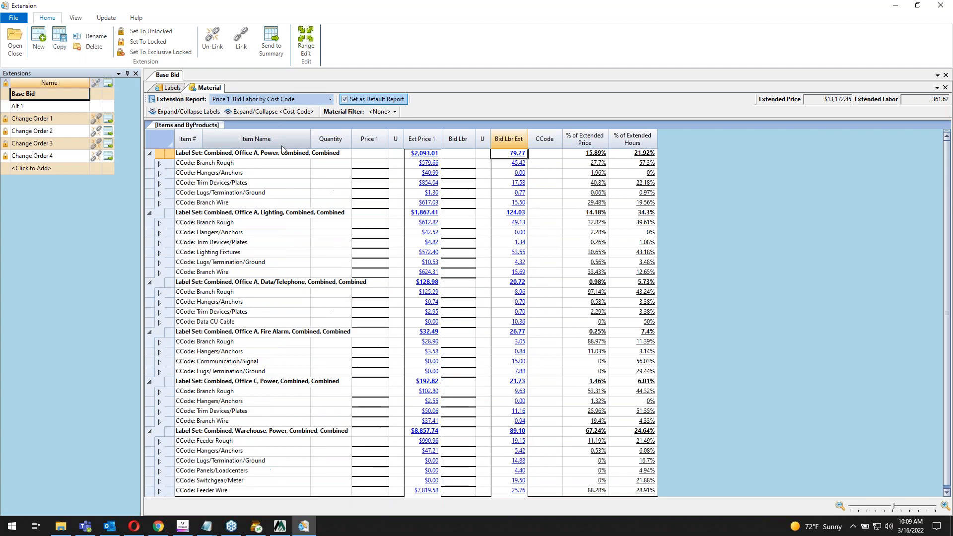
left_click(248, 187)
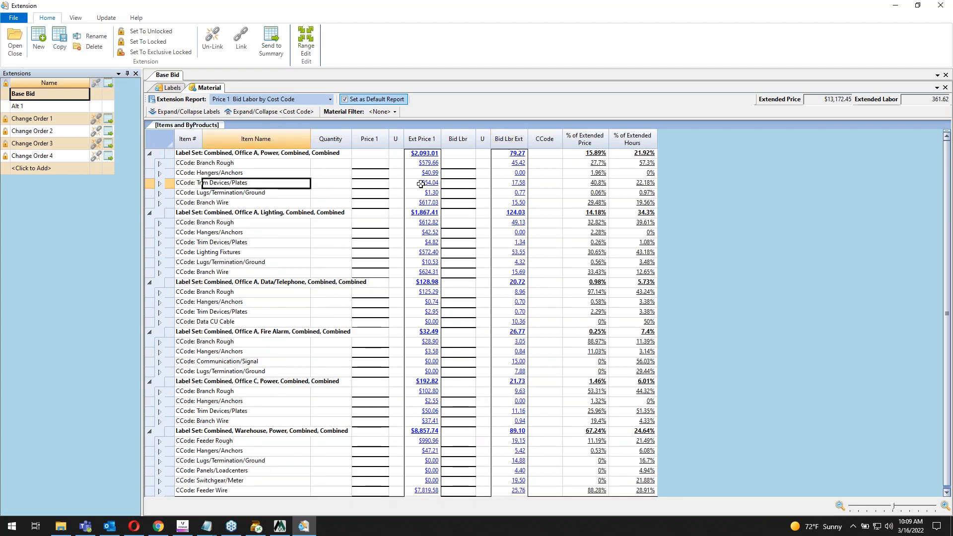
left_click(504, 184)
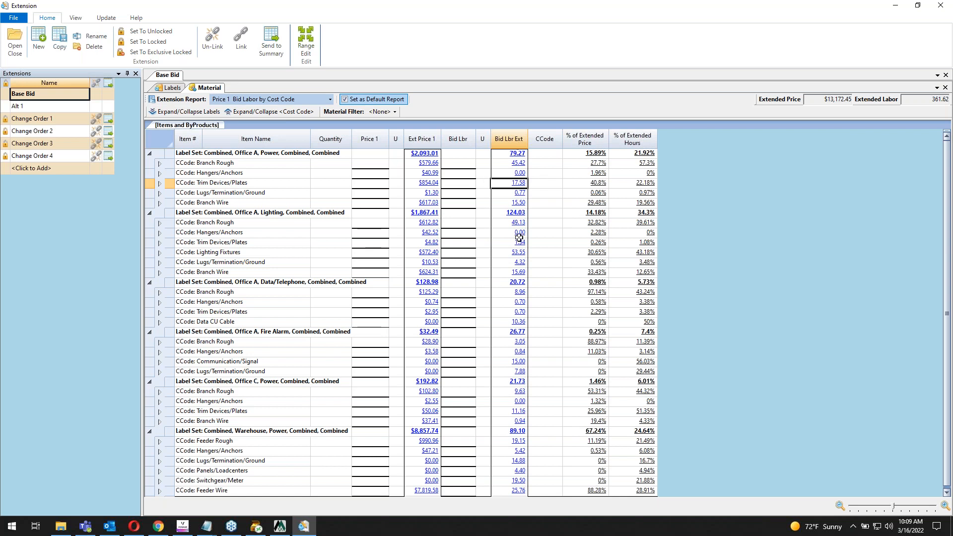
Step: Combine the area and system labels again and view the material with the Supplier Bid Labor by CC report
left_click(167, 91)
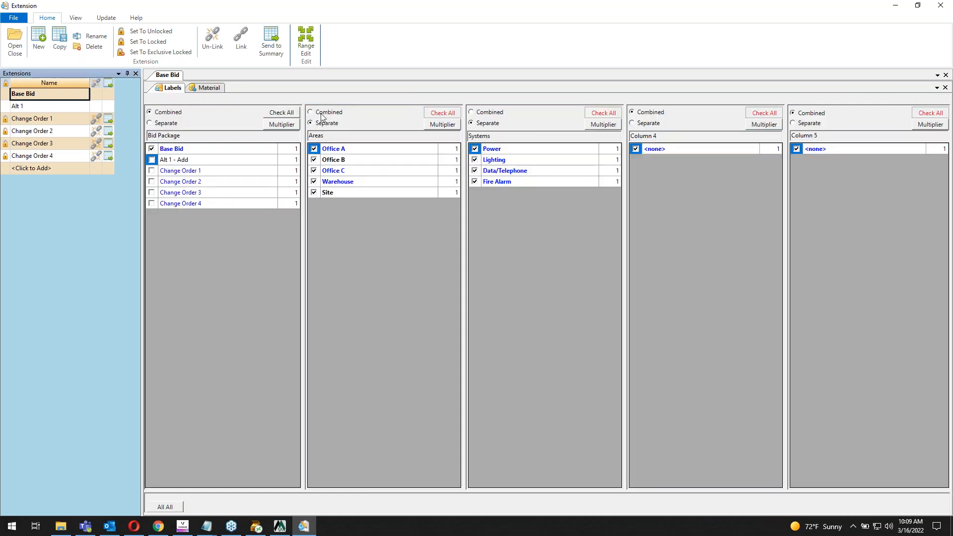
left_click(212, 90)
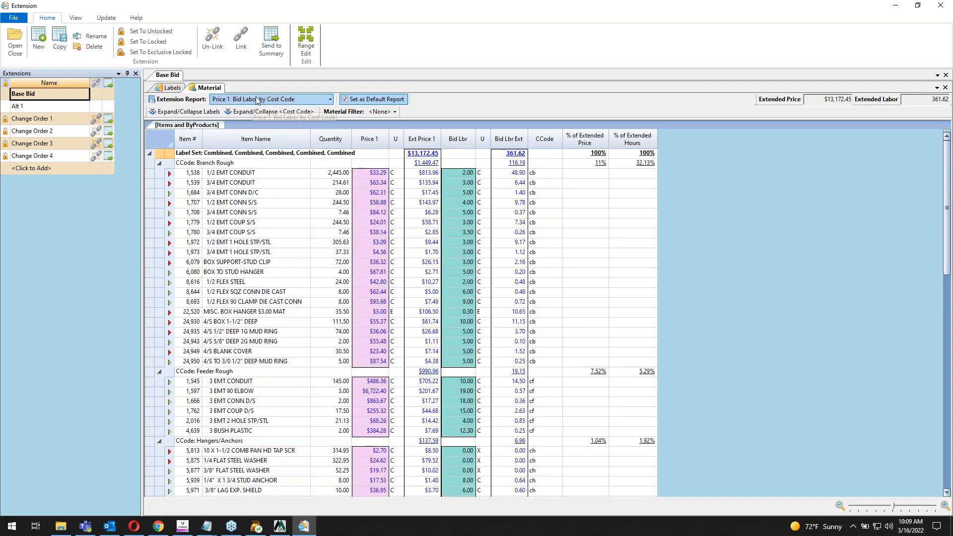
left_click(267, 99)
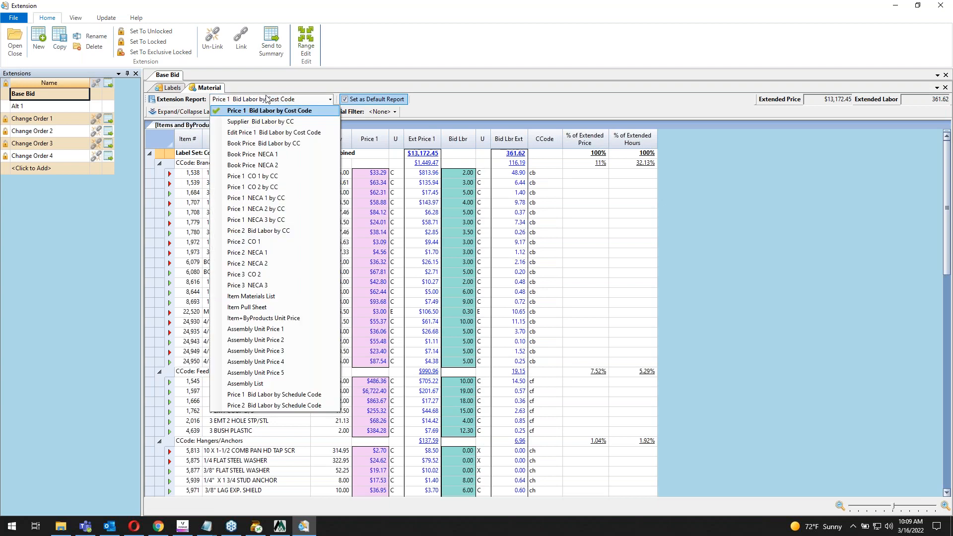
left_click(272, 122)
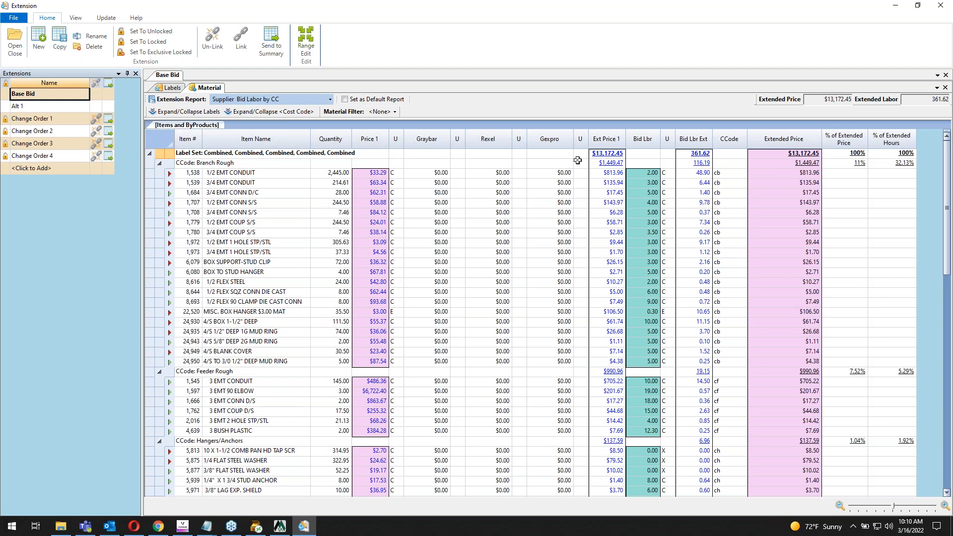
Step: Return the extension report to Price 1 Bid Labor by Cost Code and switch it to Item Materials List
left_click(107, 18)
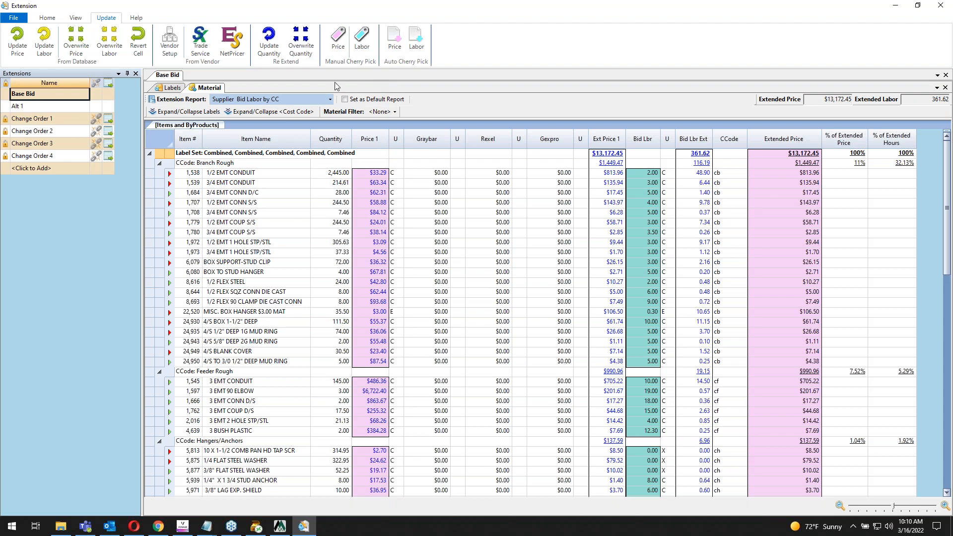
left_click(312, 100)
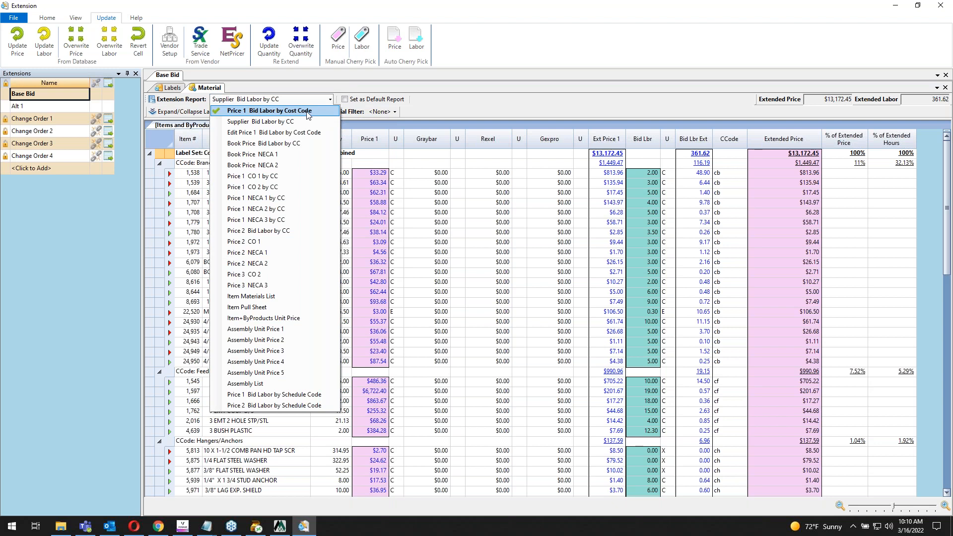
left_click(307, 114)
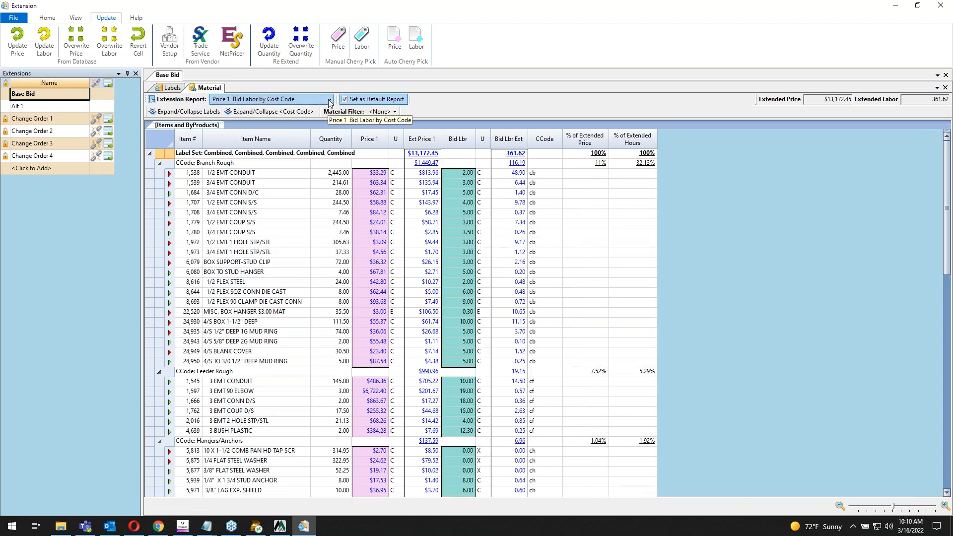
left_click(329, 101)
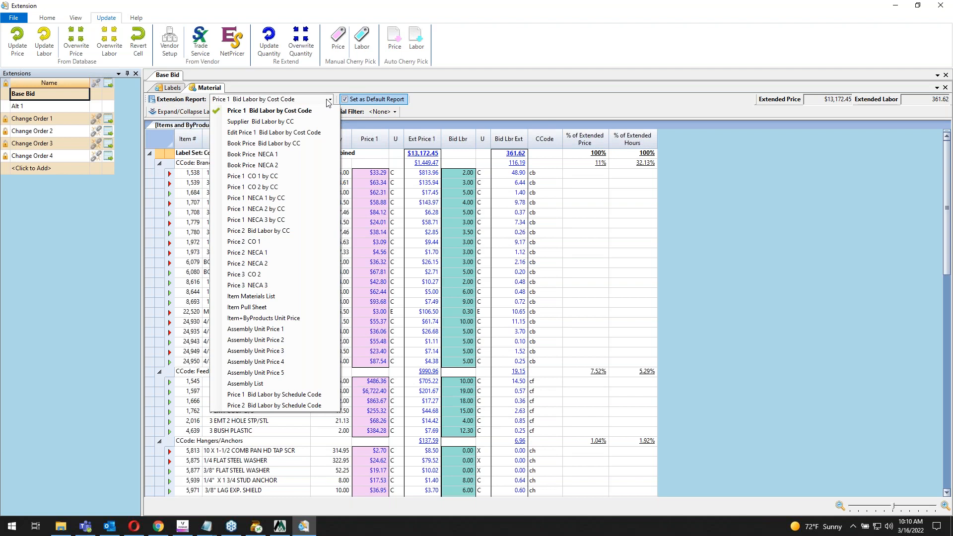
left_click(282, 297)
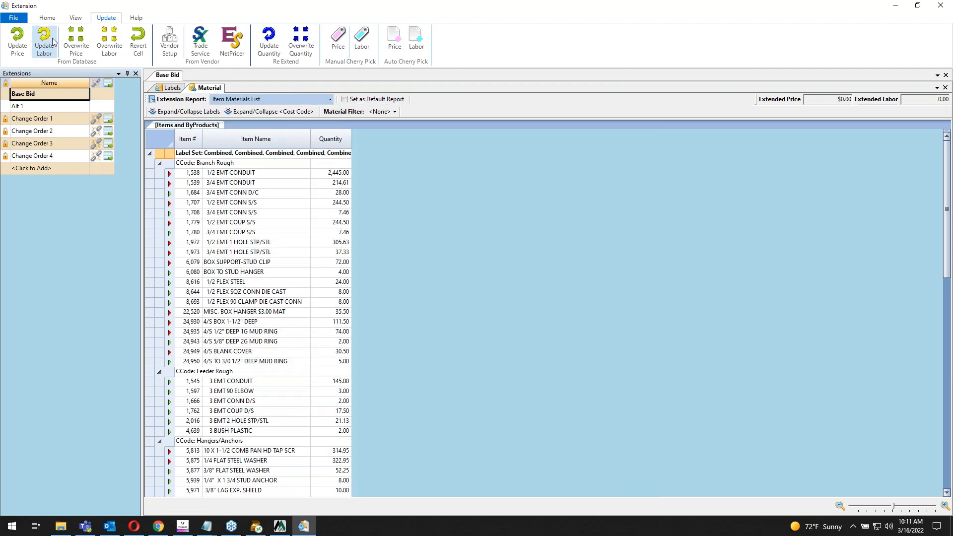
Step: View the extension's export formats and switch the extension report back to Price 1 Bid Labor by Cost Code
left_click(22, 17)
mouse_move(40, 66)
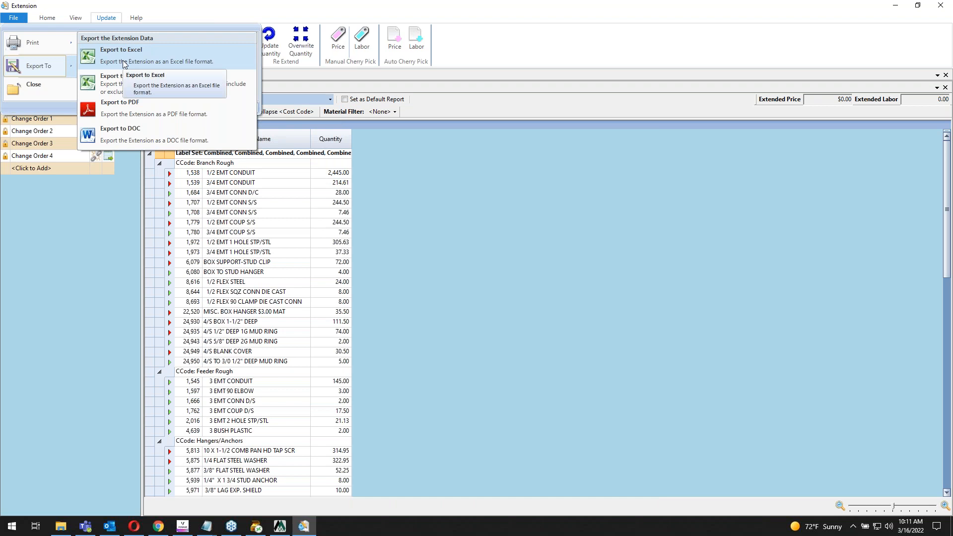
left_click(470, 191)
left_click(318, 100)
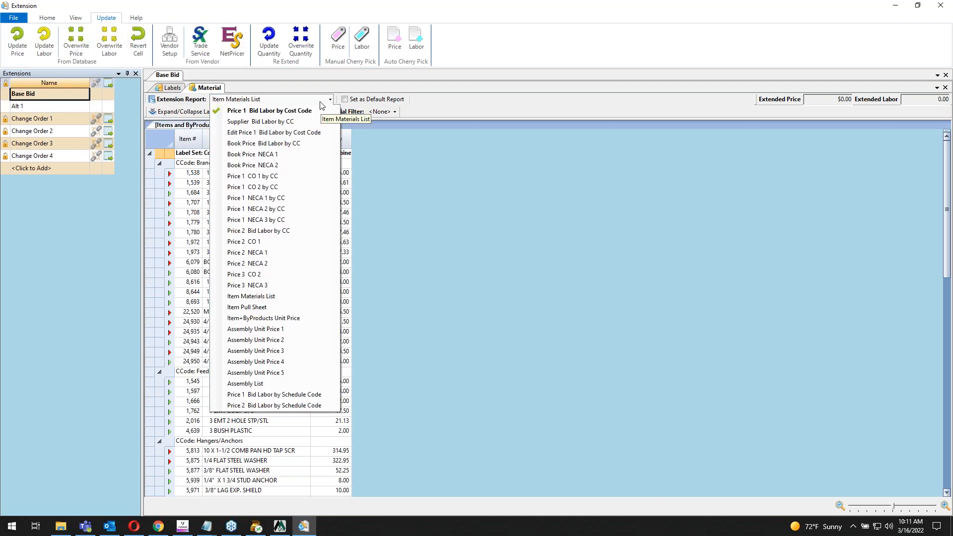
left_click(315, 110)
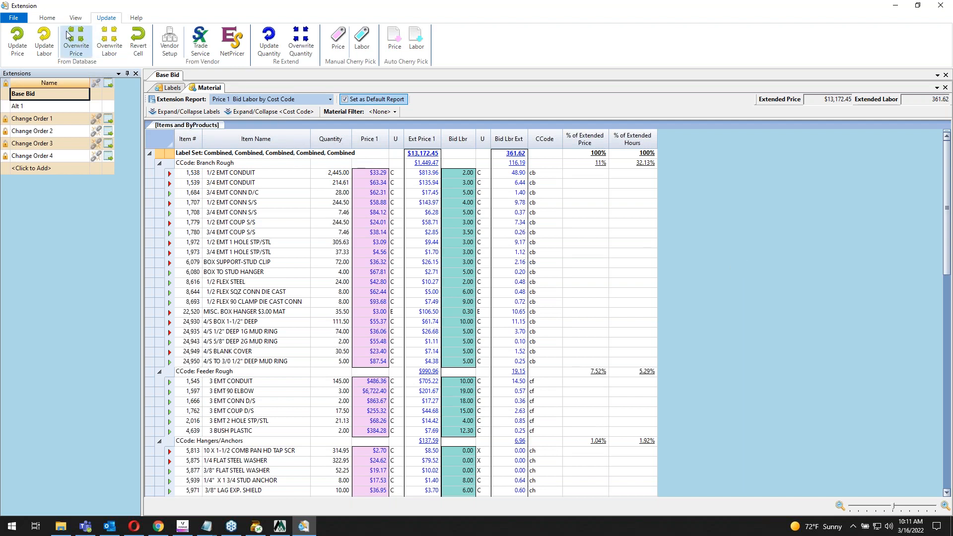
Step: Send the Base Bid extension to the bid summary and open the Bid Summary for the job
left_click(47, 17)
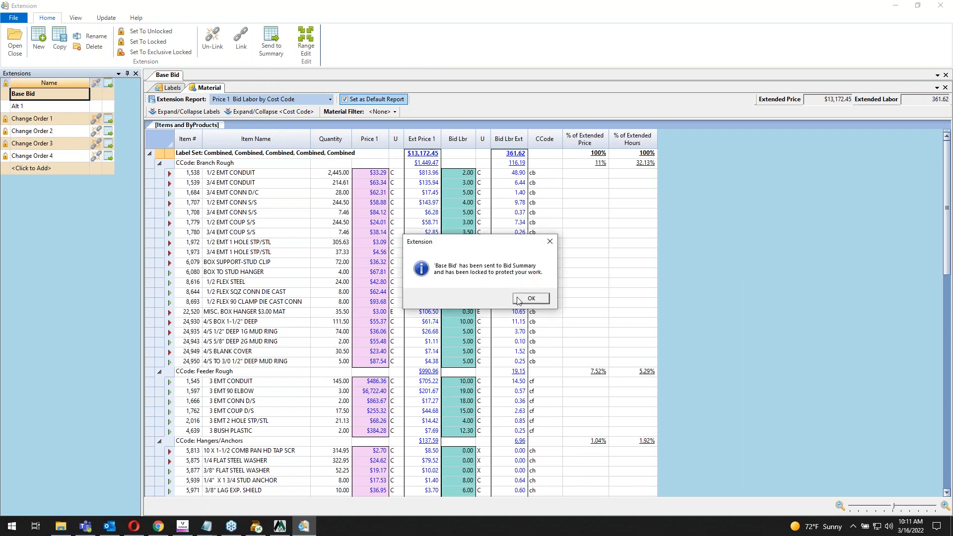
left_click(530, 298)
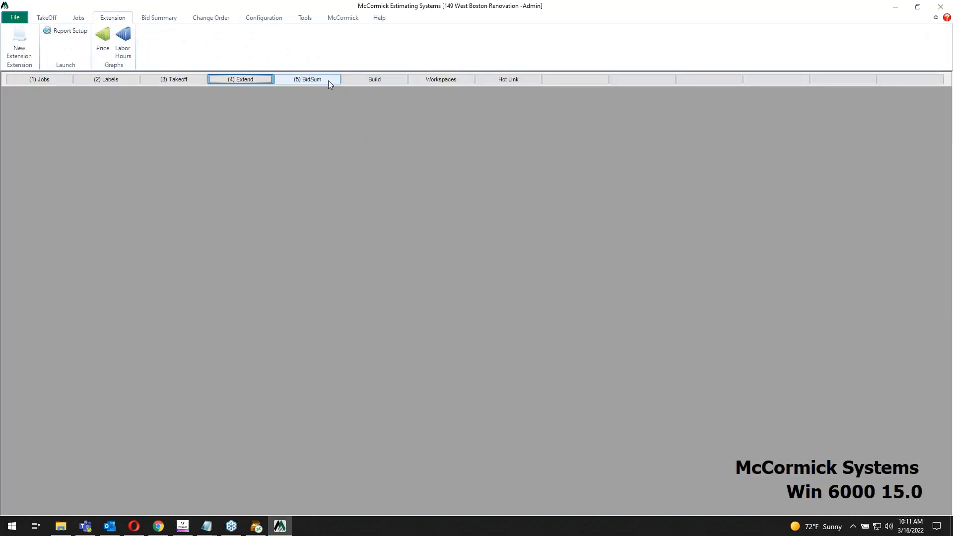
left_click(329, 80)
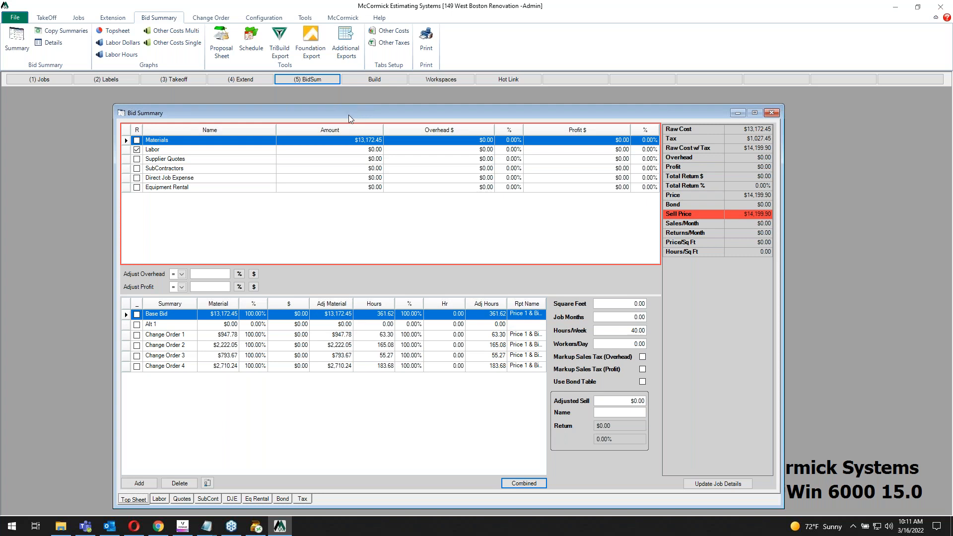
left_click_drag(342, 113, 342, 110)
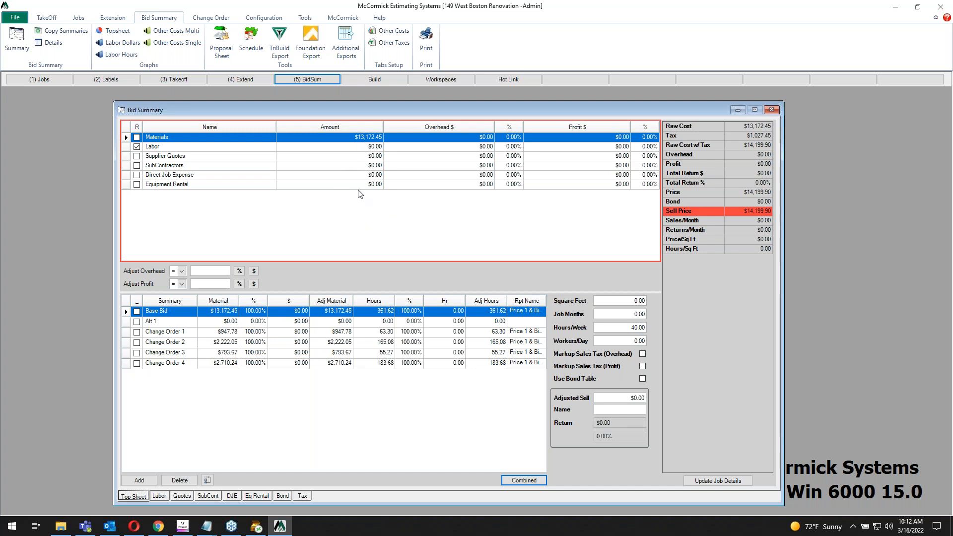
Step: Add a new other-cost category to the bid summary with a person's first name as its tab name
left_click(395, 33)
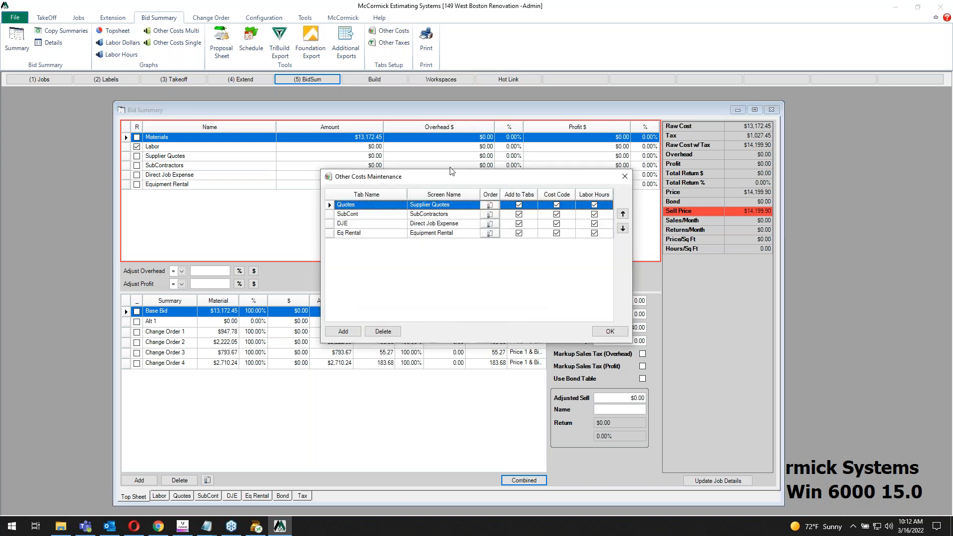
left_click(352, 332)
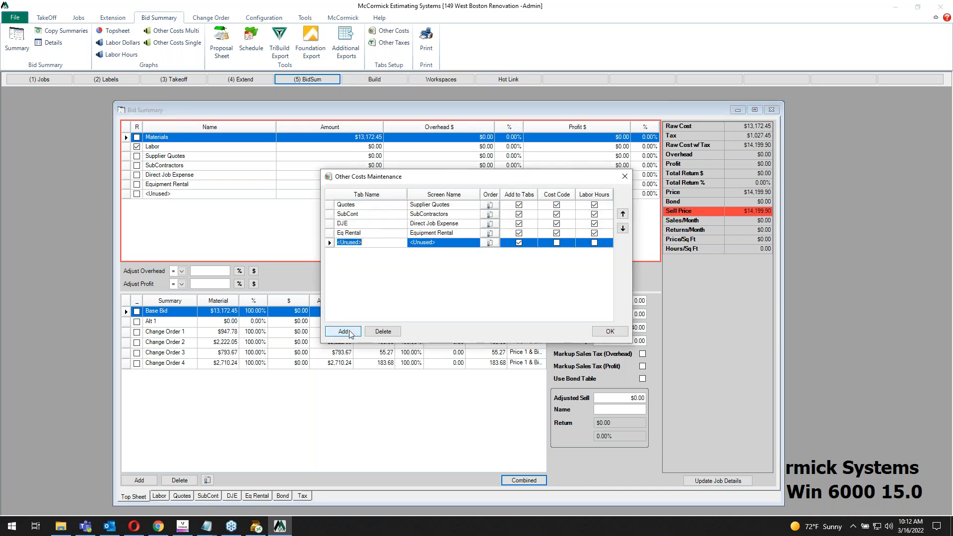
type("patric")
key("Tab")
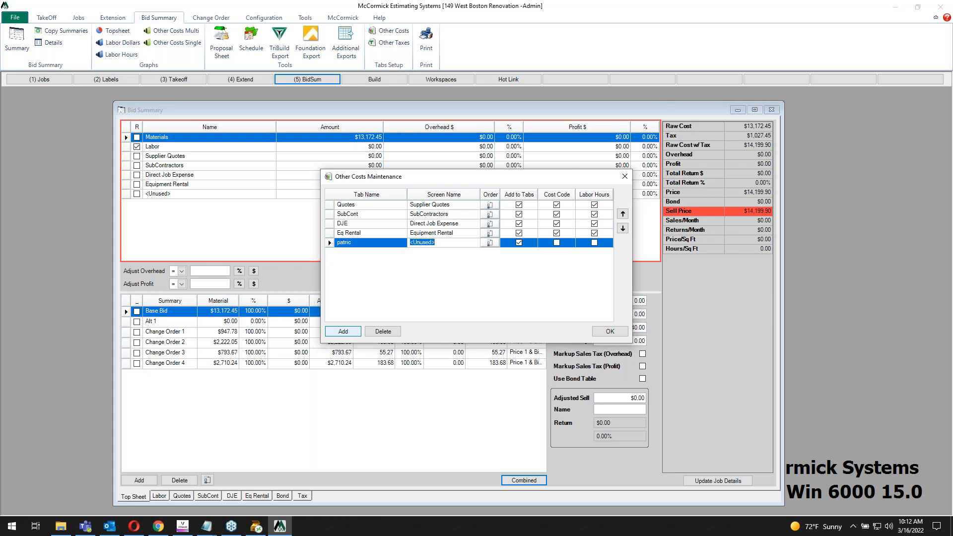
key("shift+Tab")
type("Patric")
key("Tab")
left_click(353, 243)
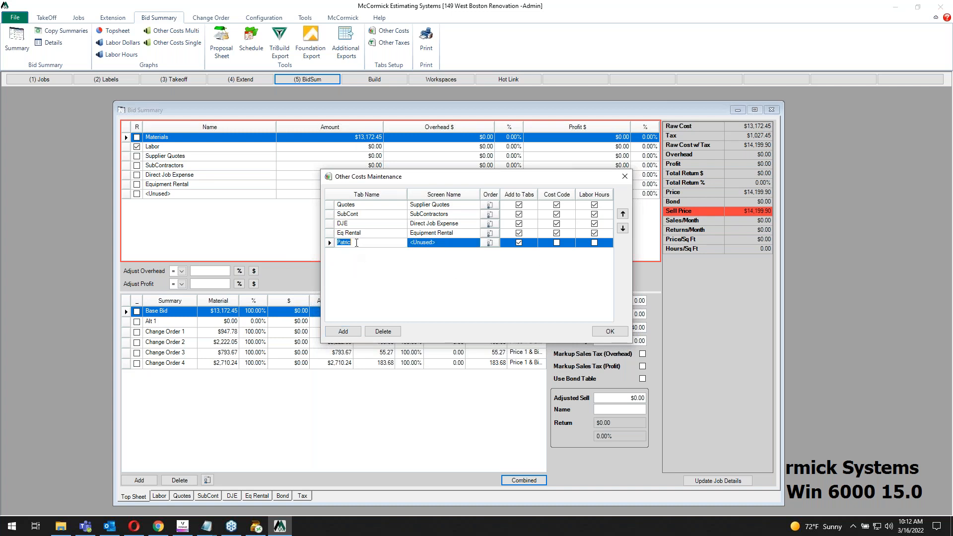
key("End")
type("k")
Step: Give the new other-cost category the same first name as its screen name and save the categories
key("Tab")
type("Patric")
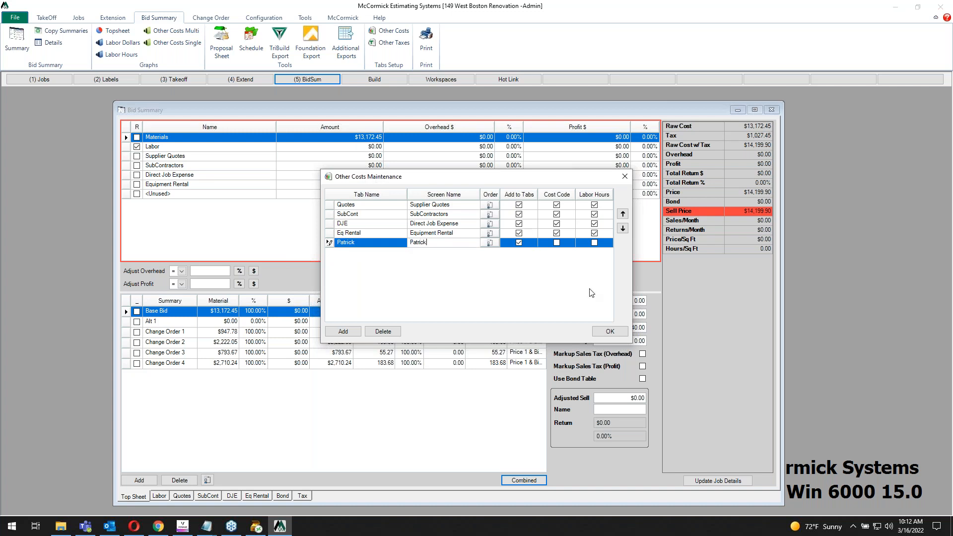
left_click(614, 336)
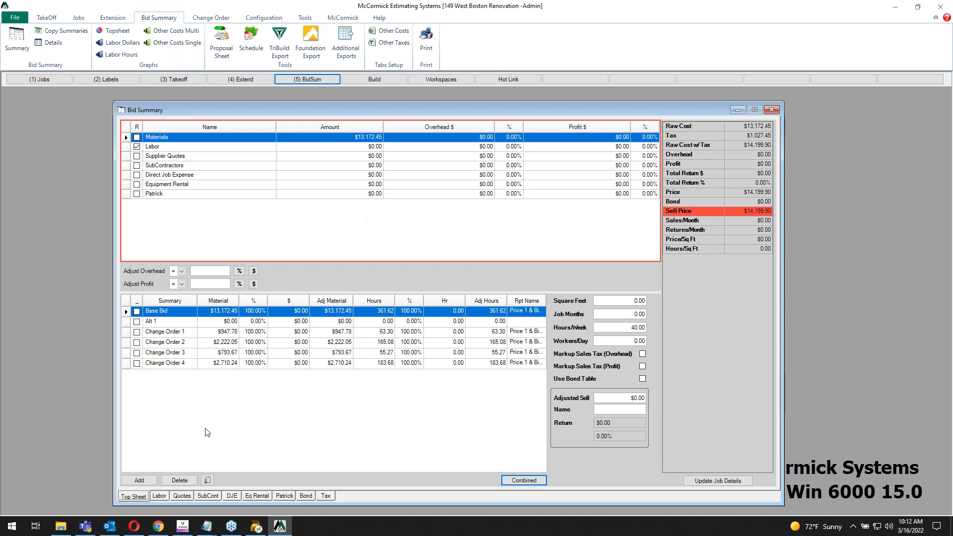
Step: Assign Foreman and Appr 1 to the Base Bid labor, each at 50% of the total labor hours
left_click(161, 496)
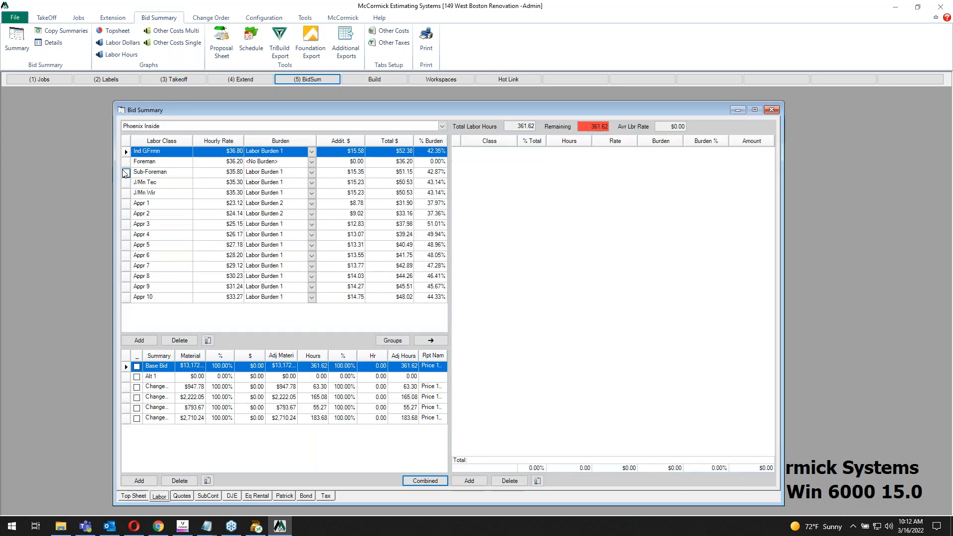
left_click(126, 162)
left_click(430, 340)
left_click(209, 203)
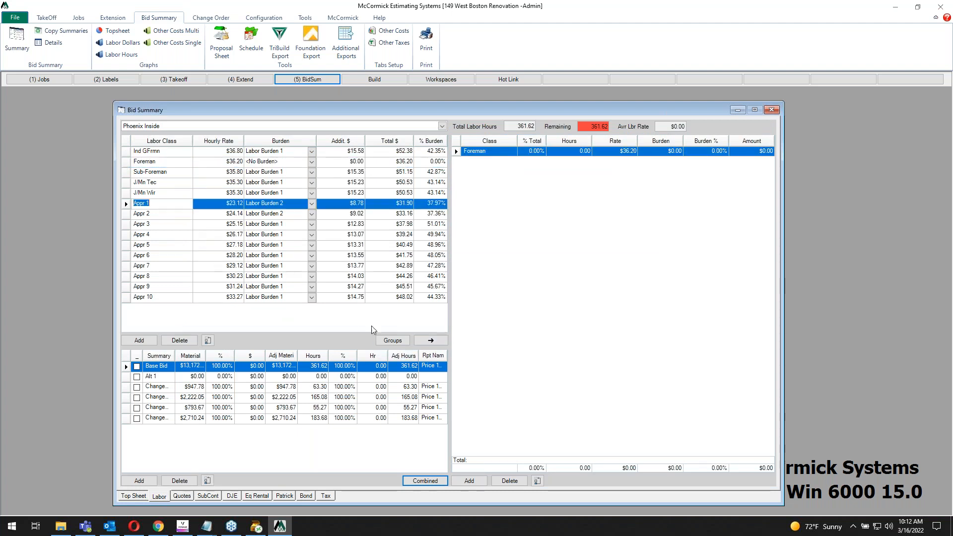
left_click(430, 341)
left_click(534, 151)
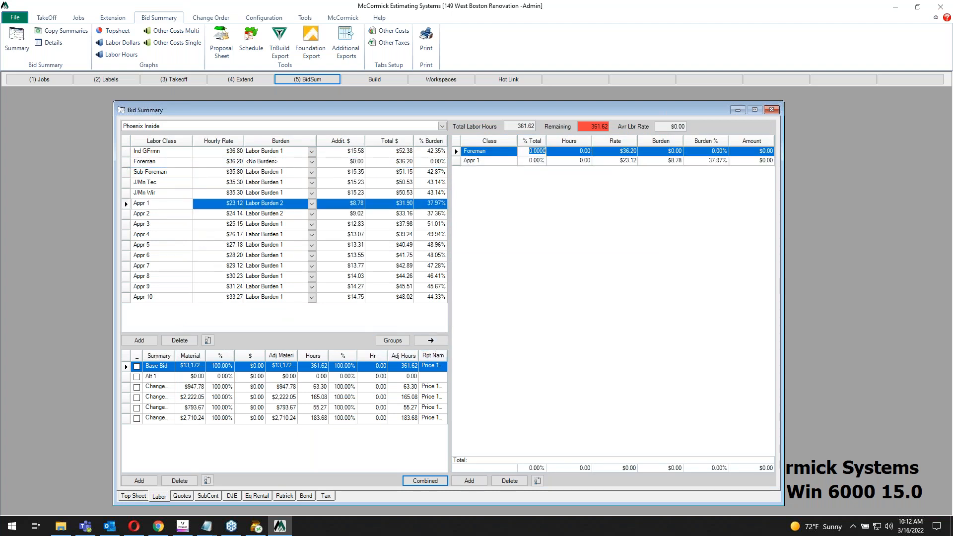
type("50")
key("Return")
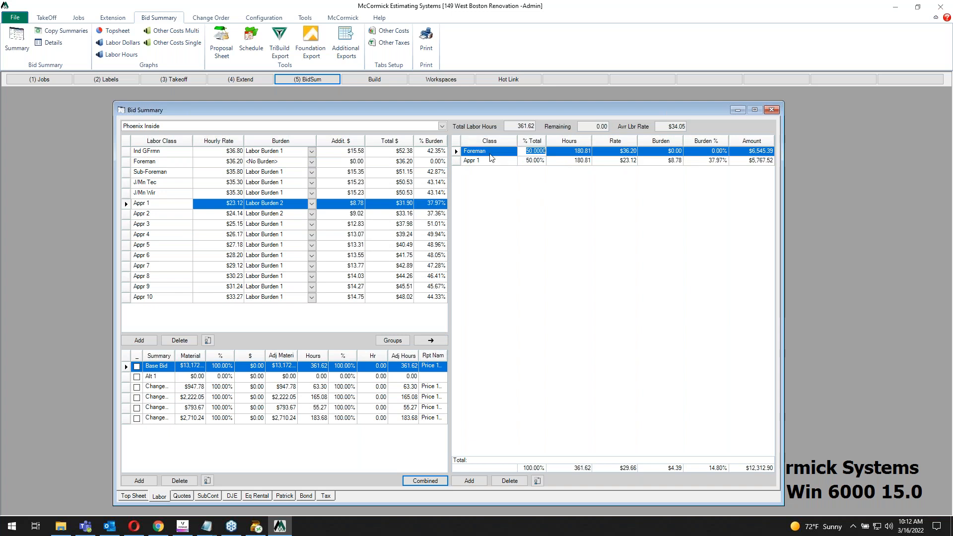
Step: Enter a supplier quote of $15,000 for Fixtures
left_click(182, 496)
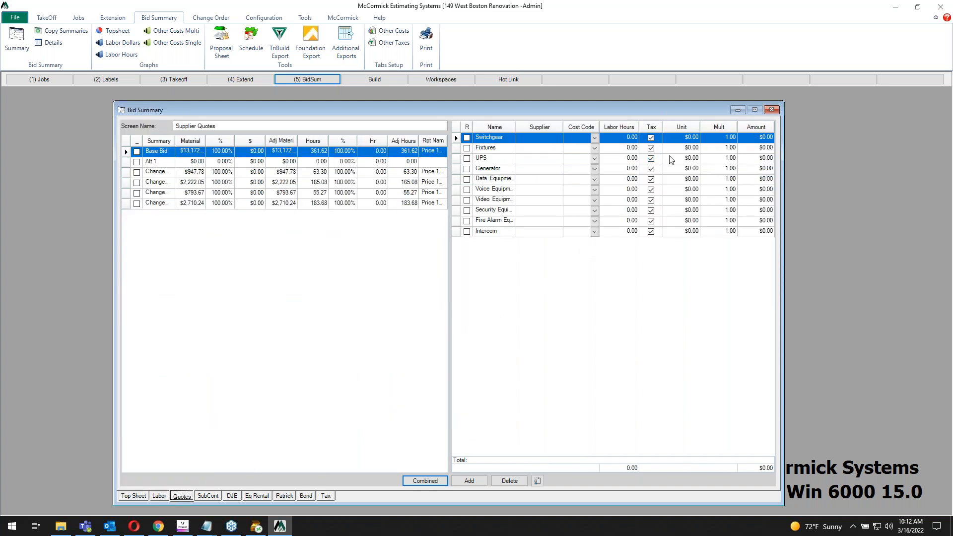
left_click(690, 148)
type("15000")
key("Tab")
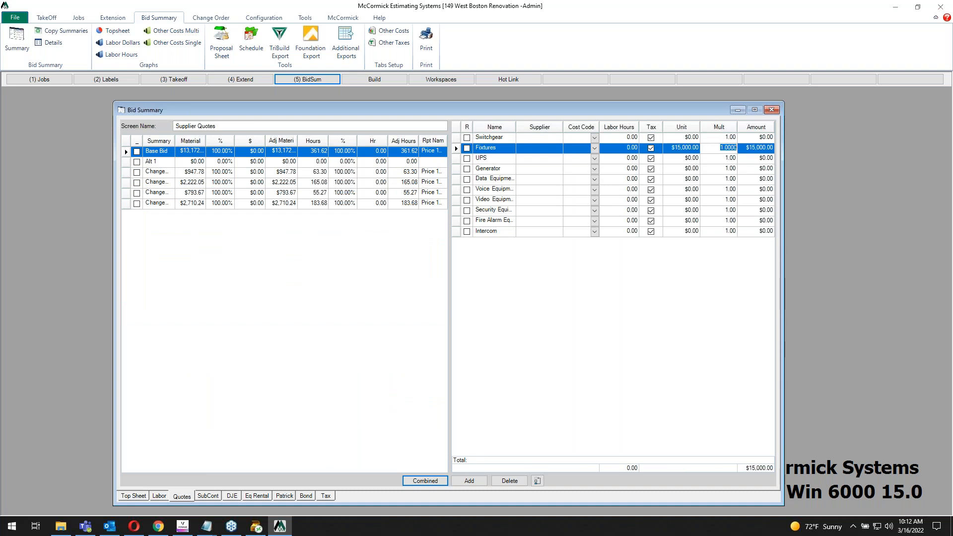
Step: Enter the Saw Cut subcontractor cost with a unit price of $50 and a multiplier of 17
left_click(208, 496)
left_click(691, 147)
type("50")
key("Tab")
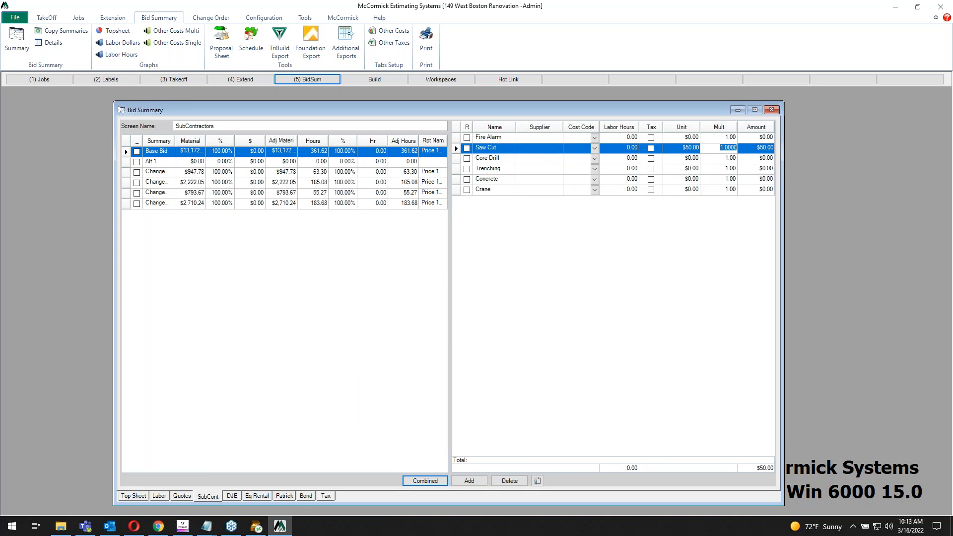
type("17")
key("Return")
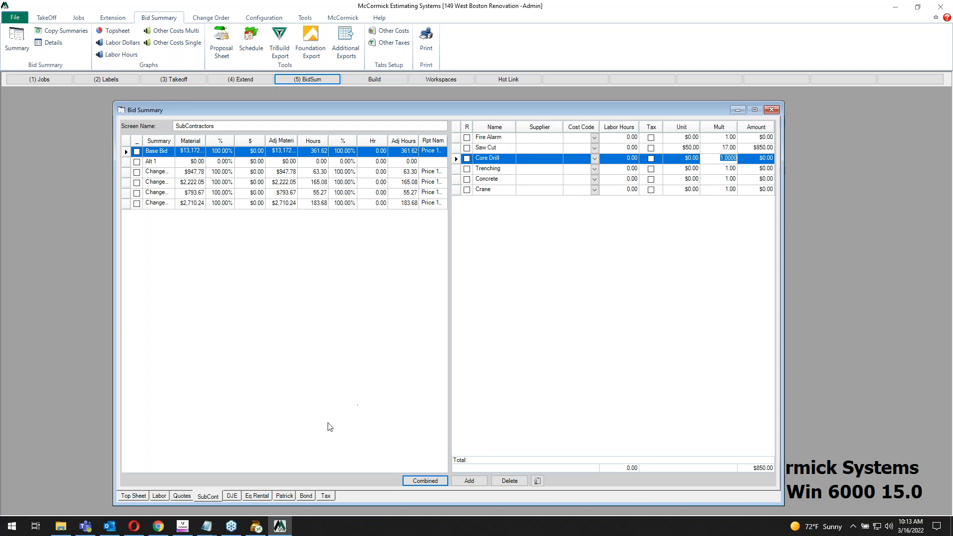
Step: Enter direct job expenses of $1,750 for Permit / Fees and $550 for As Builts
left_click(236, 498)
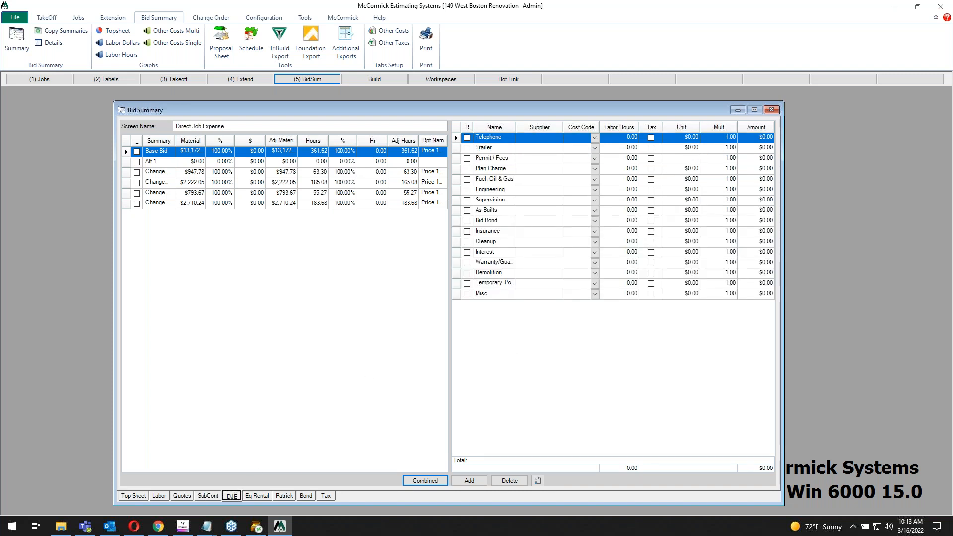
left_click(682, 158)
type("1750")
key("Down")
key("Down")
key("Down")
key("Down")
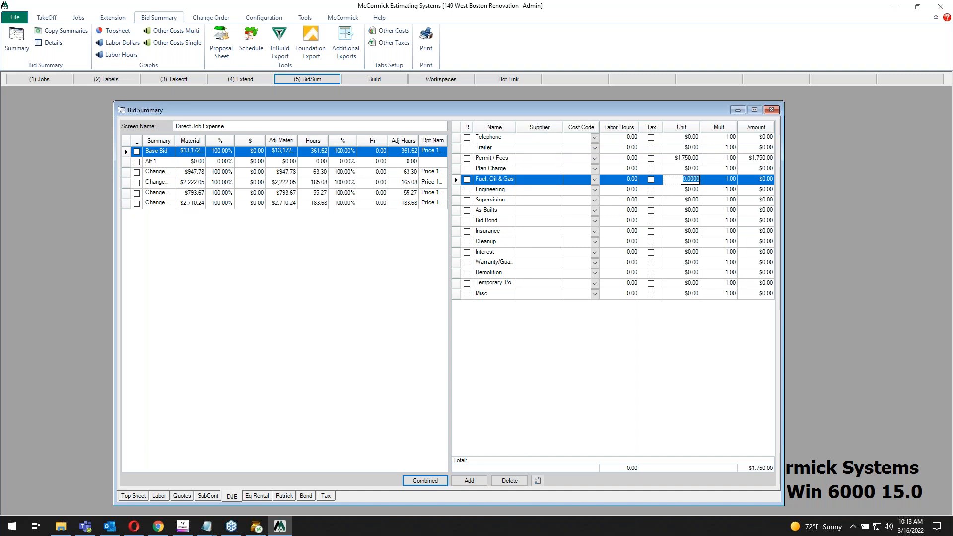
type("550")
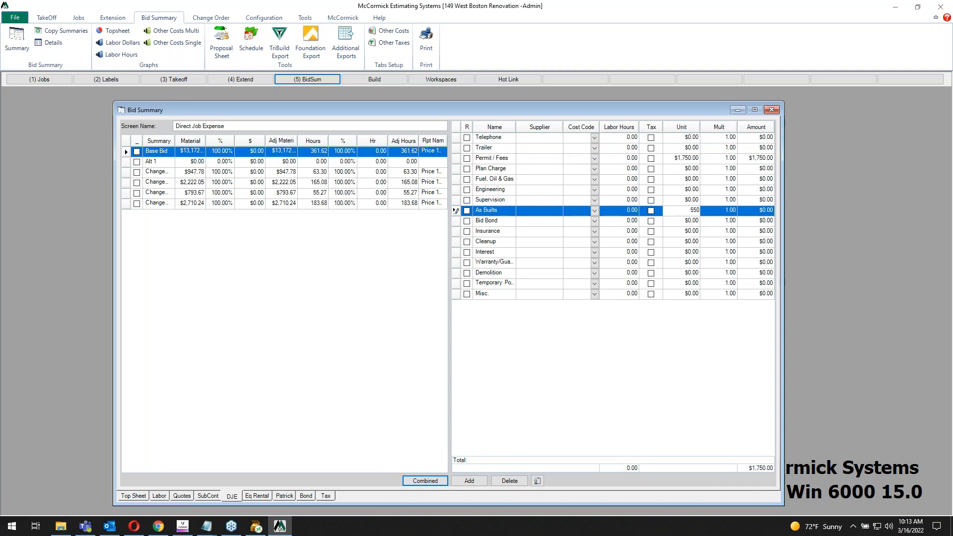
key("Down")
Step: Enter the air compressor's equipment rental with a unit price of $5 and a multiplier of 60
left_click(254, 495)
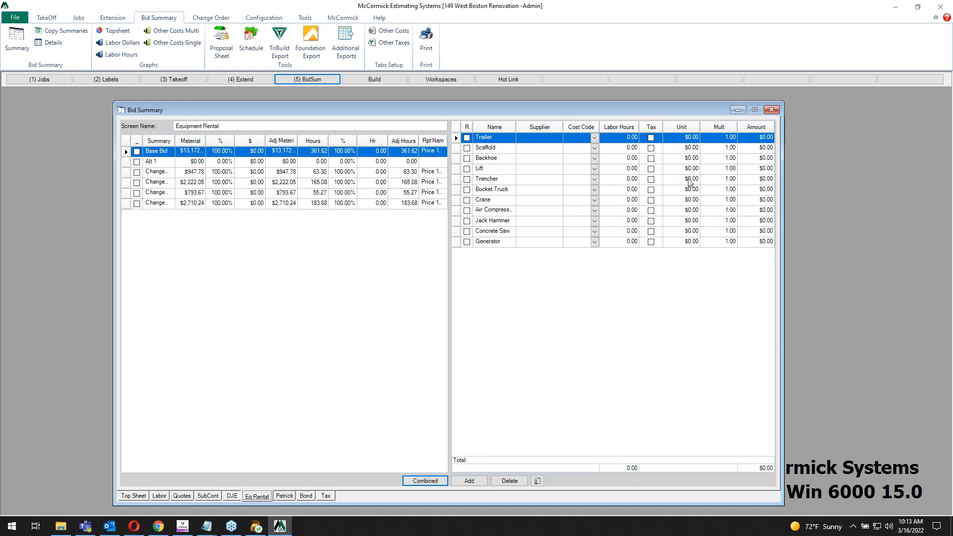
left_click(691, 211)
type("5")
key("Tab")
type("6")
key("Return")
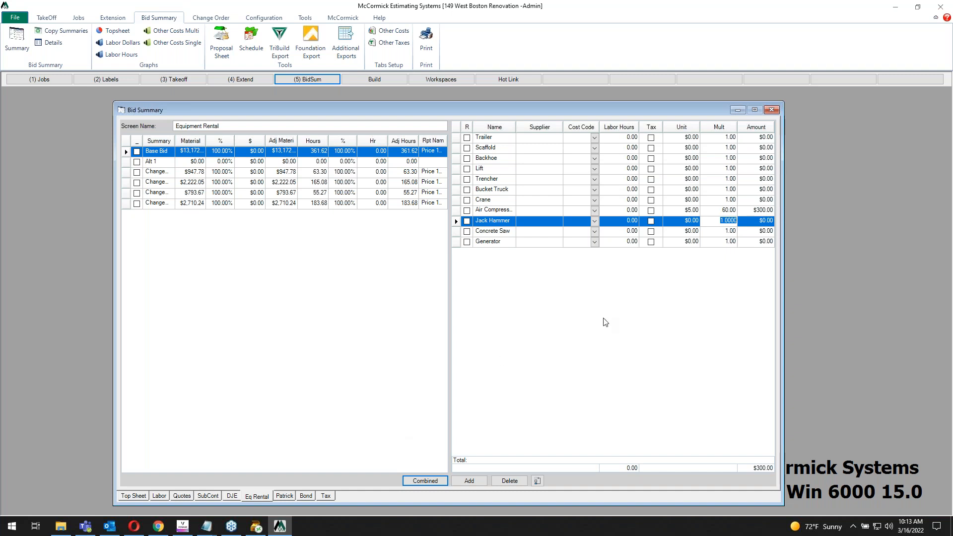
Step: Add six blank other-cost lines to the end of the Equipment Rental list
left_click(469, 481)
left_click(469, 480)
left_click(469, 481)
left_click(469, 481)
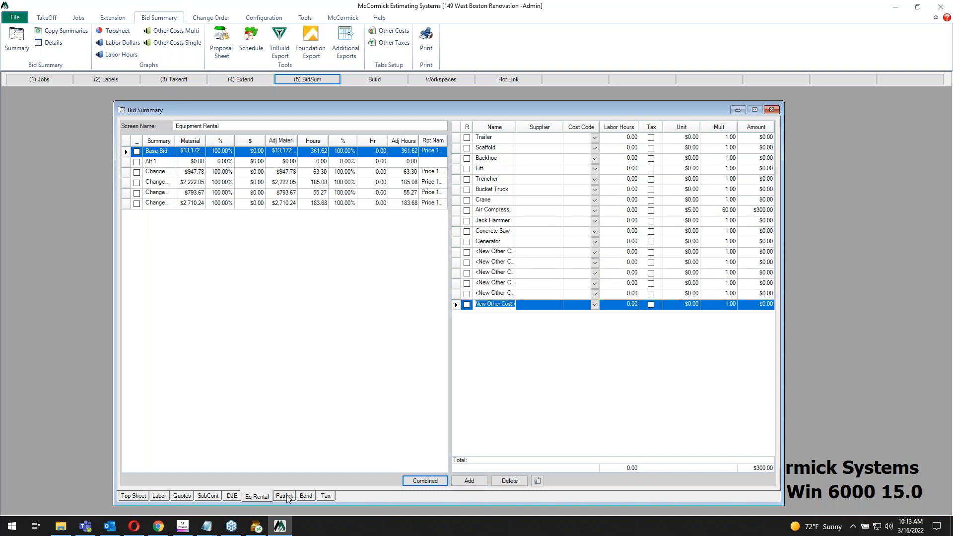
Step: Review the bond table and the tax rates and return to the bid summary's top sheet
left_click(306, 496)
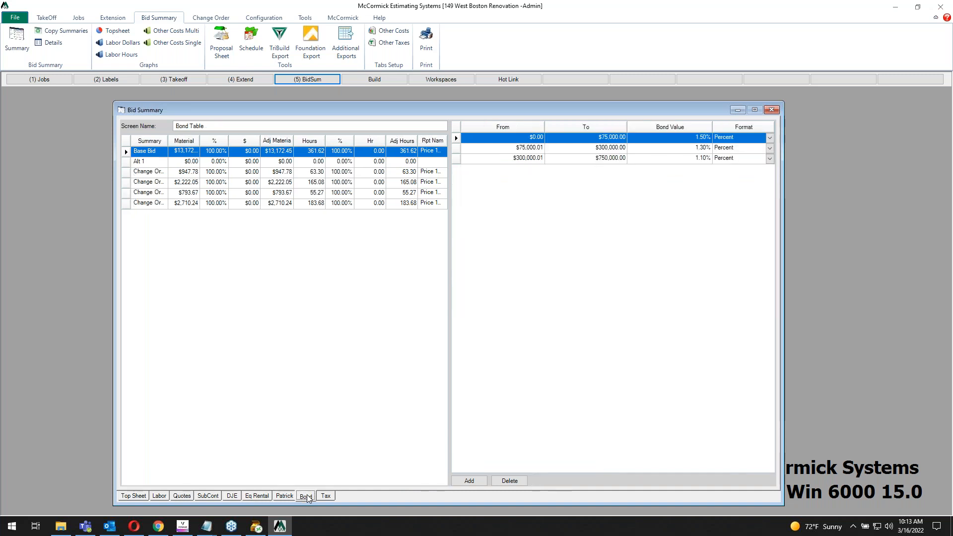
left_click(329, 497)
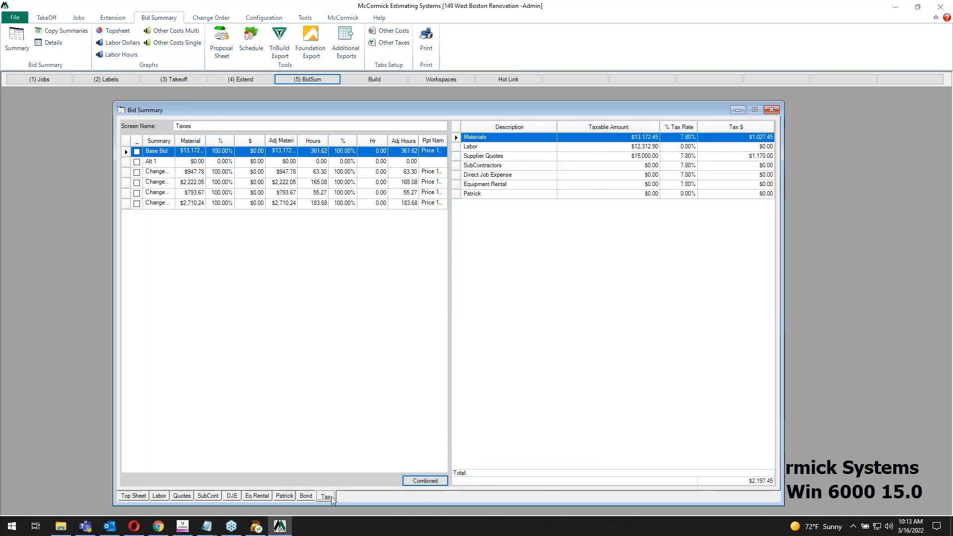
left_click(141, 497)
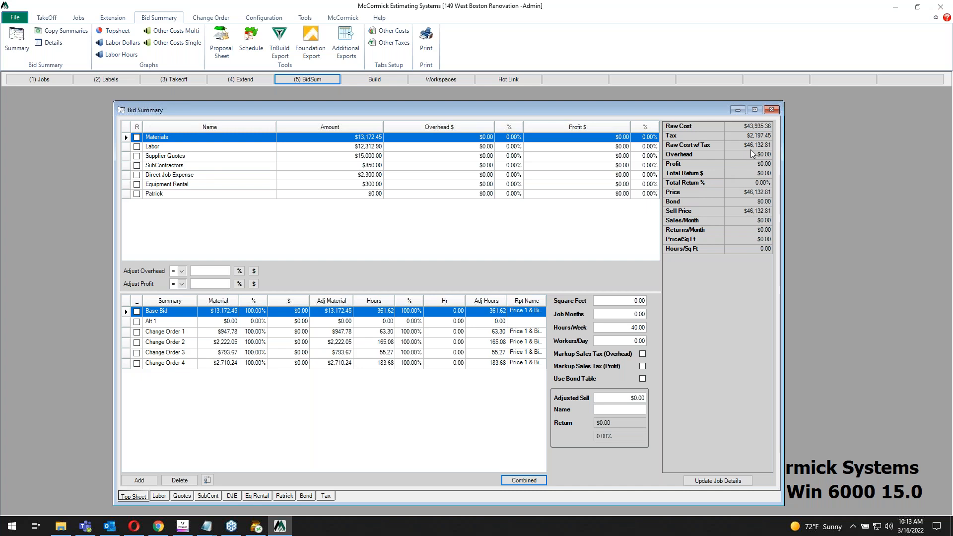
Step: Apply 10% overhead and 15% profit to all cost categories on the top sheet
left_click(218, 272)
type("10")
left_click(239, 271)
left_click(213, 284)
type("15")
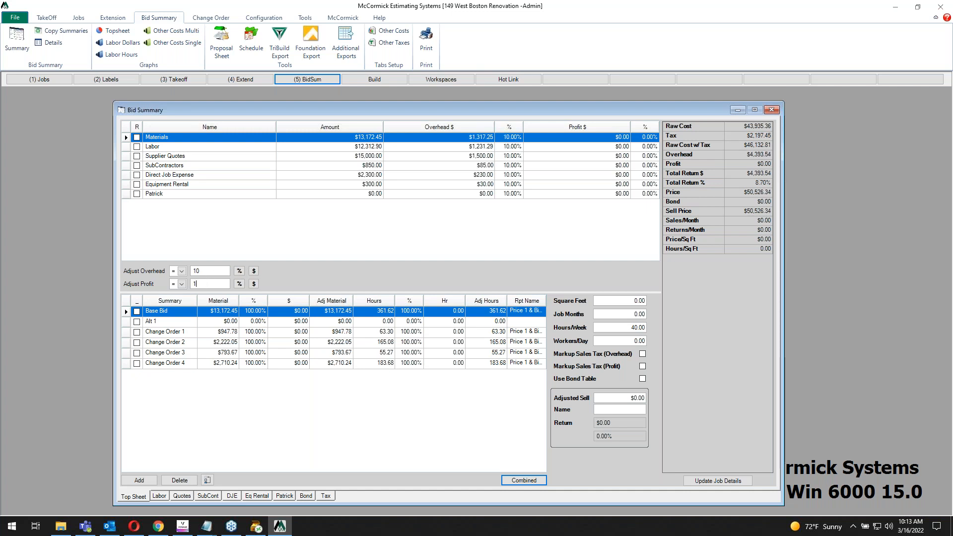
left_click(239, 283)
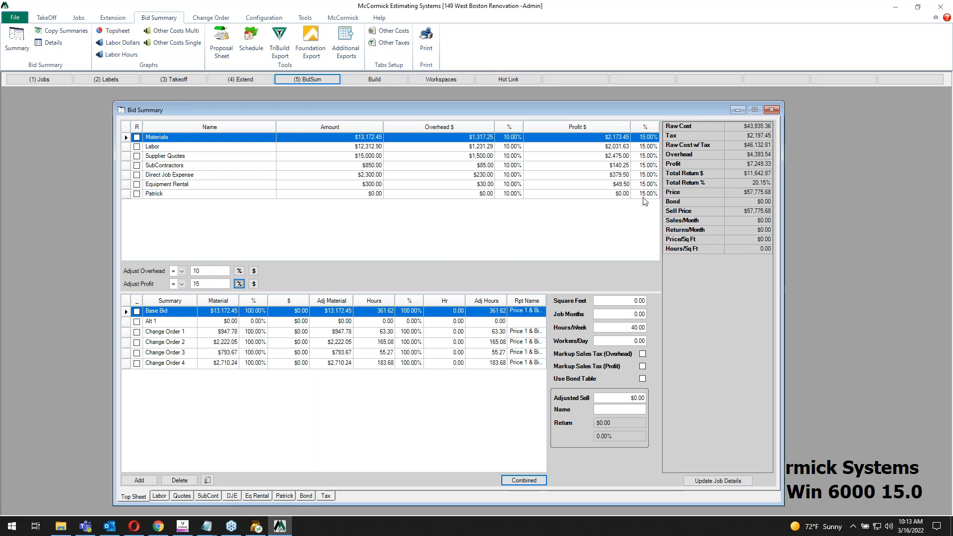
Step: Set the overhead to 25% for SubContractors and 8% for Supplier Quotes
left_click(511, 165)
type("25")
left_click(512, 156)
type("8")
key("Return")
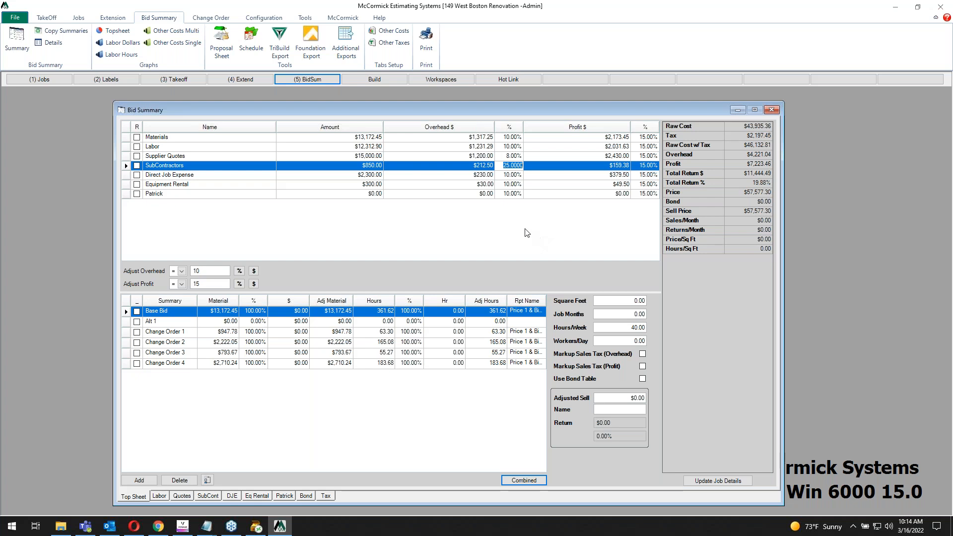
Step: Open the Alt 1 schedule in the Schedule Manager
left_click(252, 43)
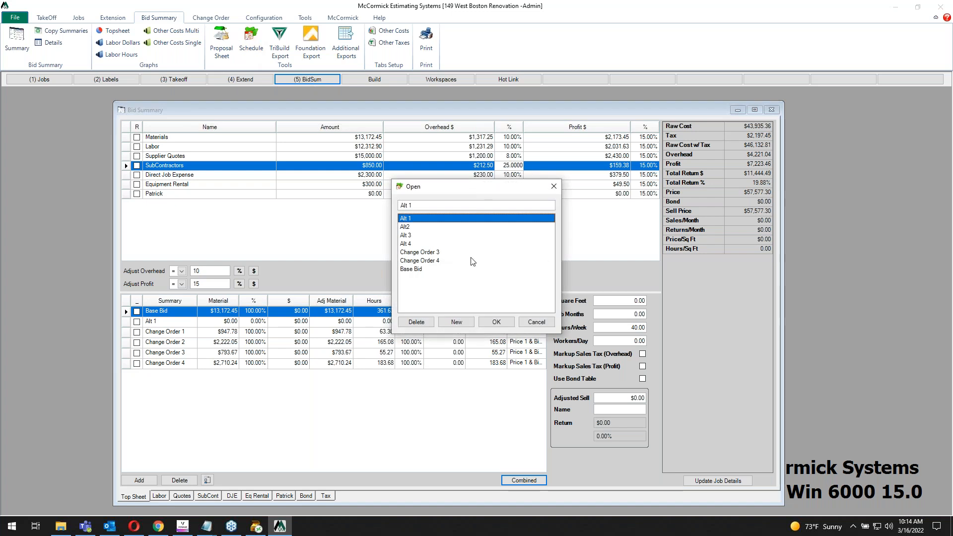
left_click(496, 322)
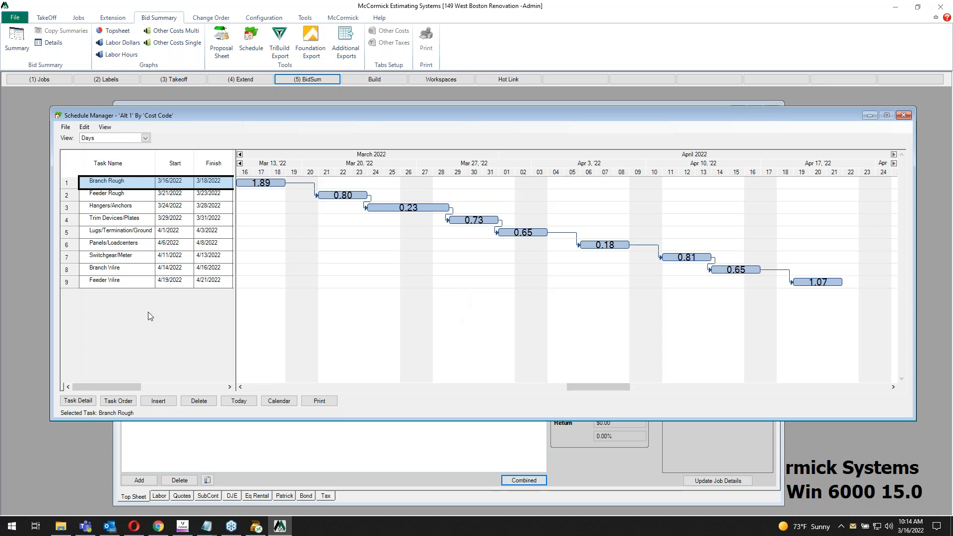
Step: Close the Alt 1 schedule and examine the Base Bid topsheet graph, including the breakdown of its Labor slice
left_click(904, 116)
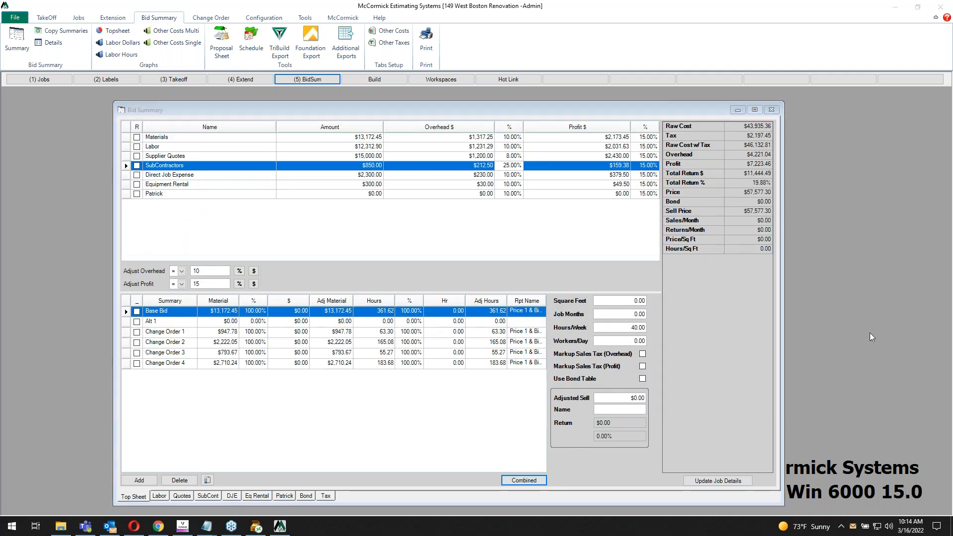
left_click(325, 209)
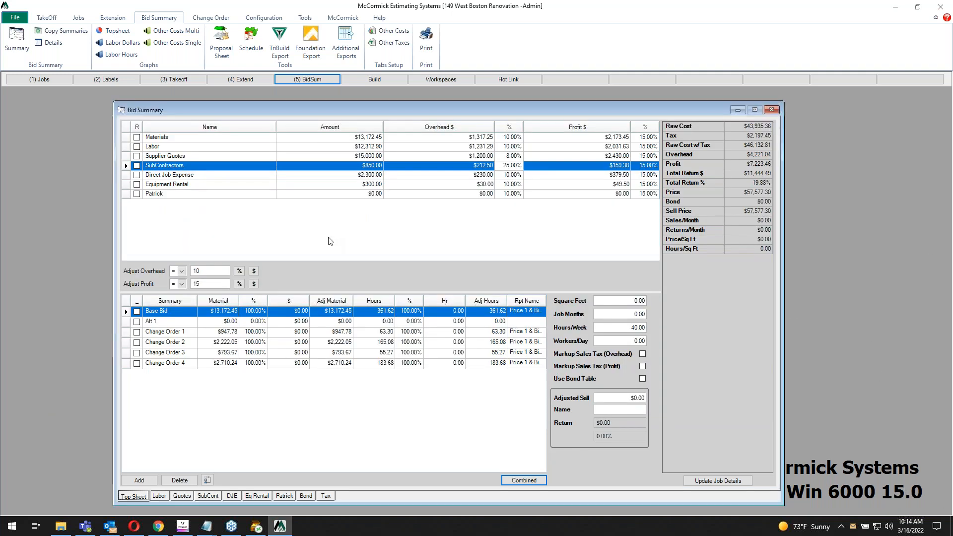
left_click(113, 30)
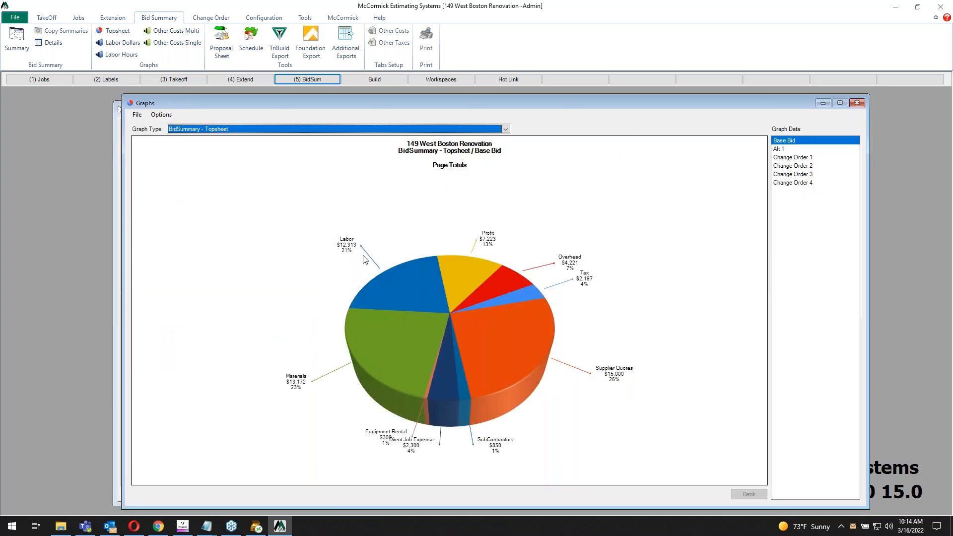
left_click(391, 278)
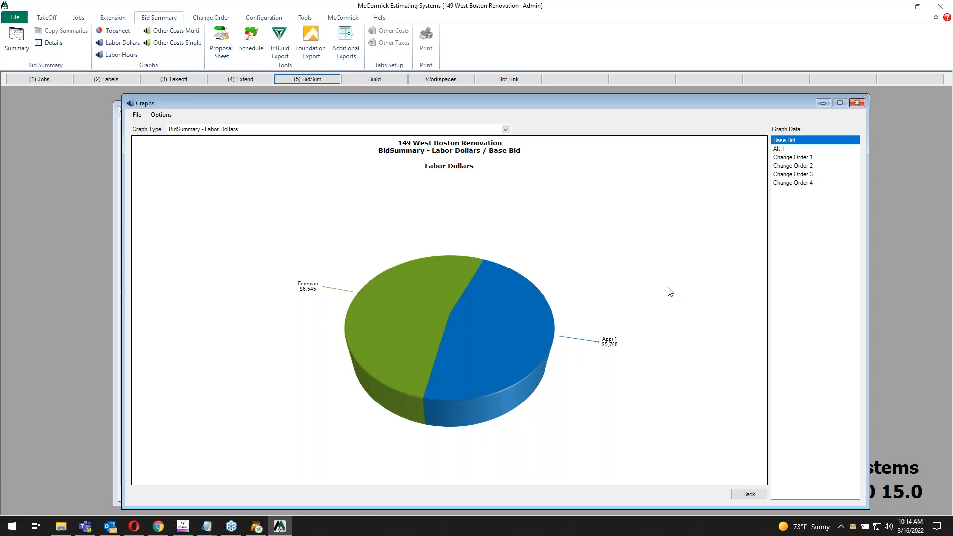
left_click(857, 103)
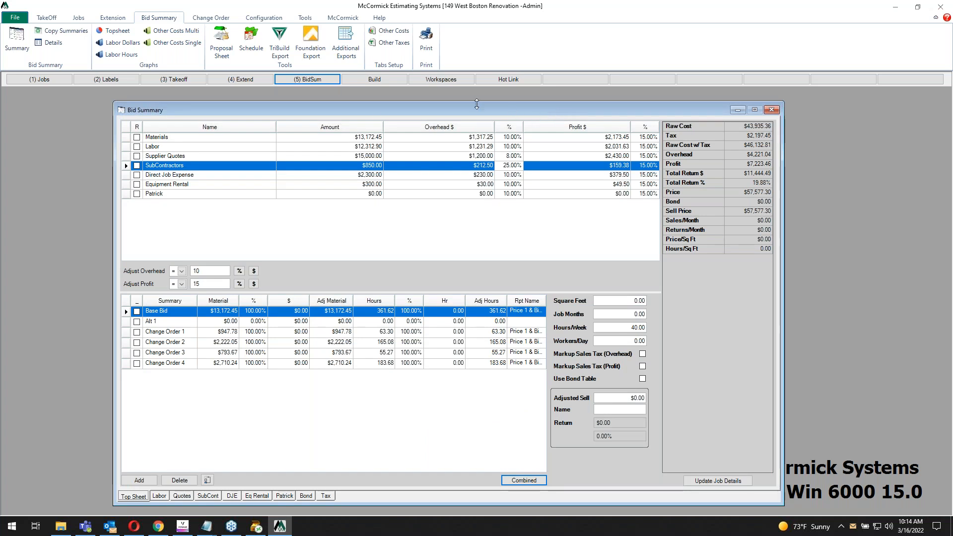
Step: Show the change orders and set the alert date of Change Order 1 on the 149 West Boston job to 02/17/2022
left_click(210, 18)
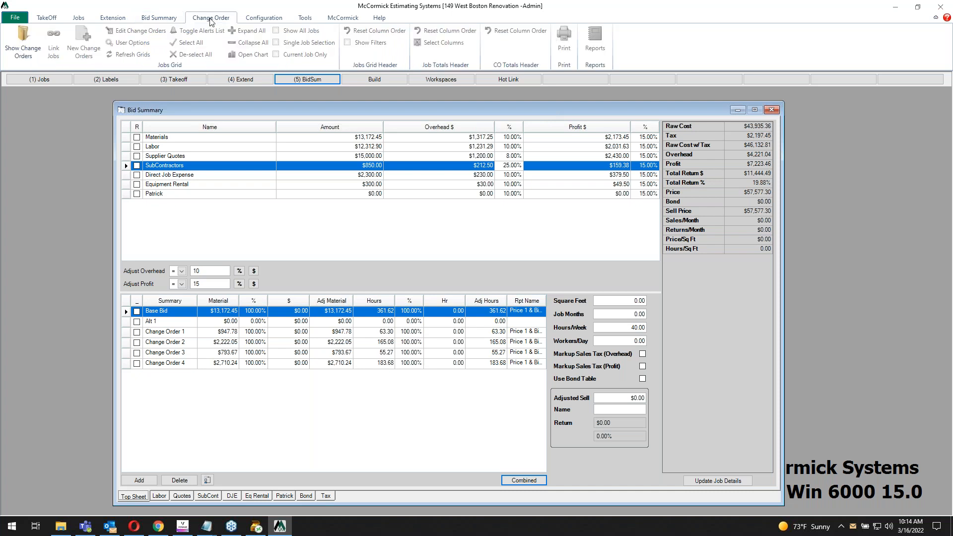
left_click(33, 33)
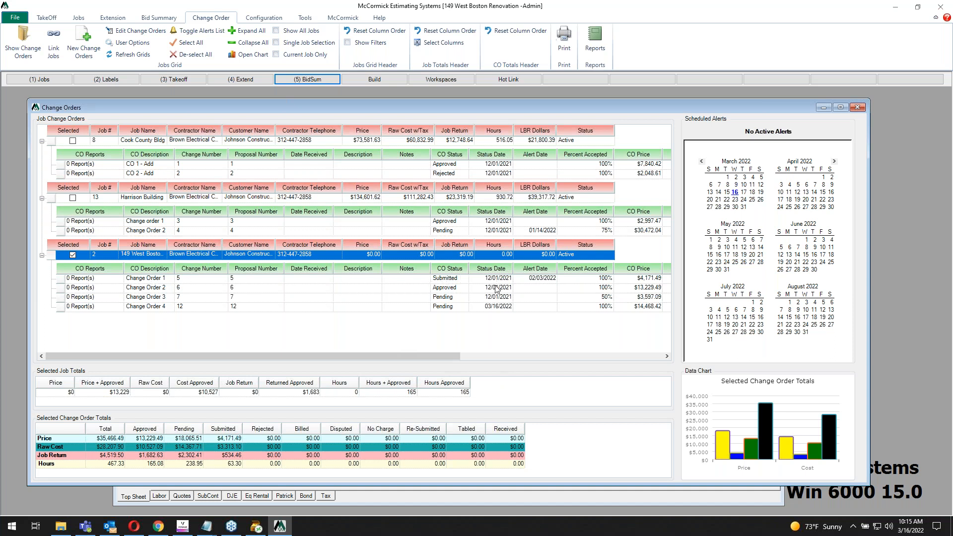
left_click(539, 279)
left_click(552, 279)
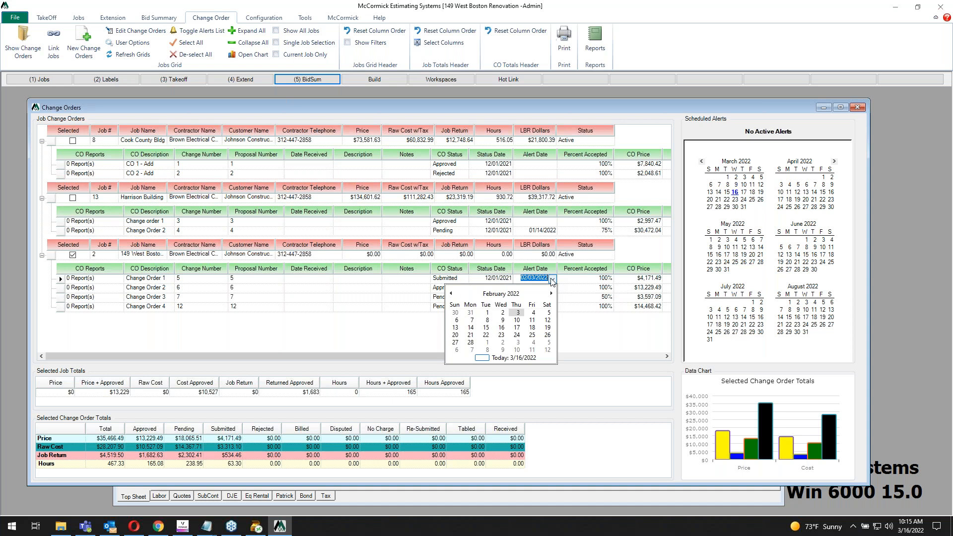
left_click(517, 328)
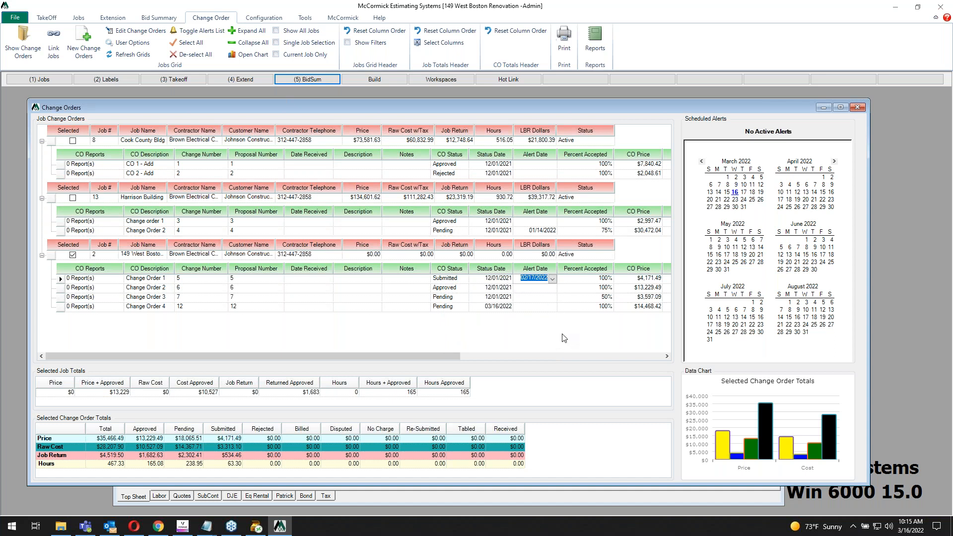
Step: Set the status of the 149 West Boston job's Change Order 1 to Approved and close the change orders window
left_click(464, 279)
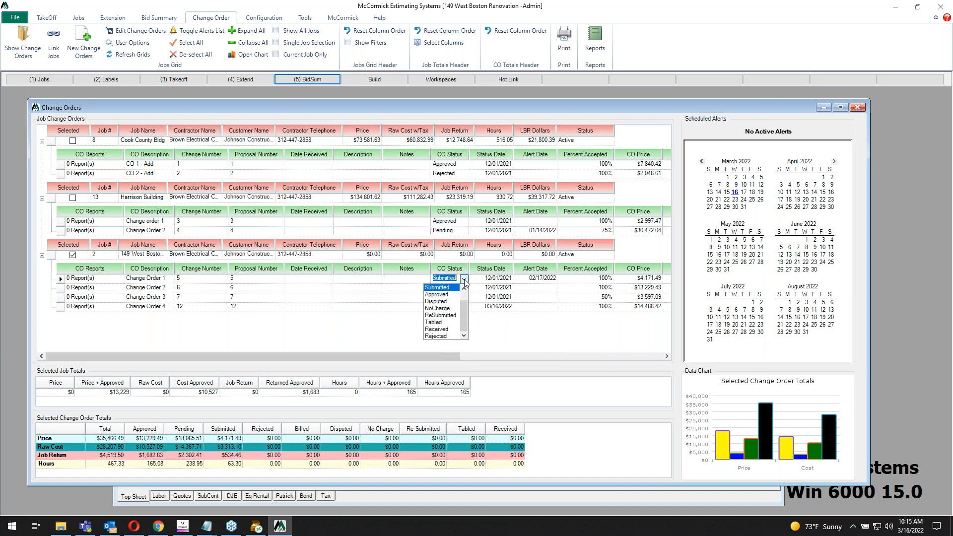
left_click(450, 296)
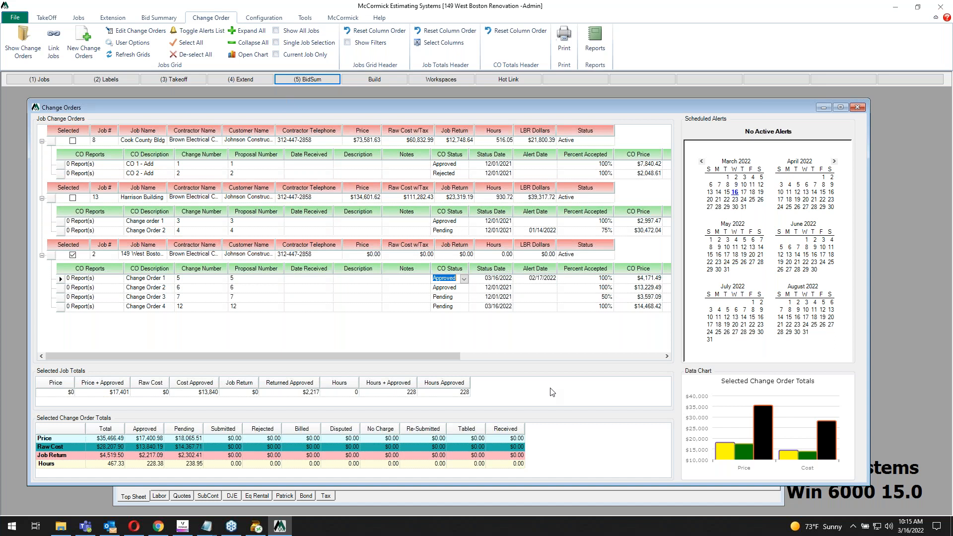
left_click(857, 108)
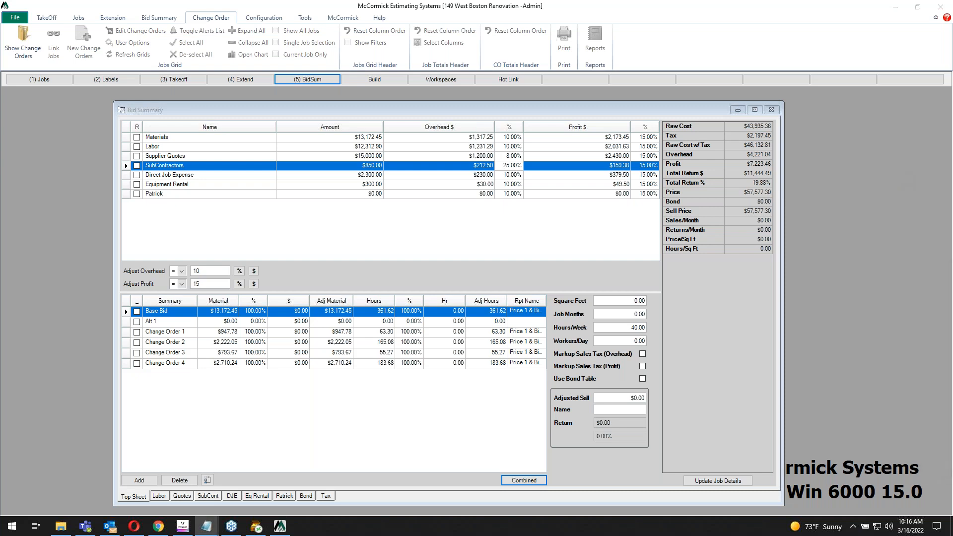
Step: Bring the Notepad window with the contact details into view beside the bid summary
left_click_drag(952, 281, 952, 254)
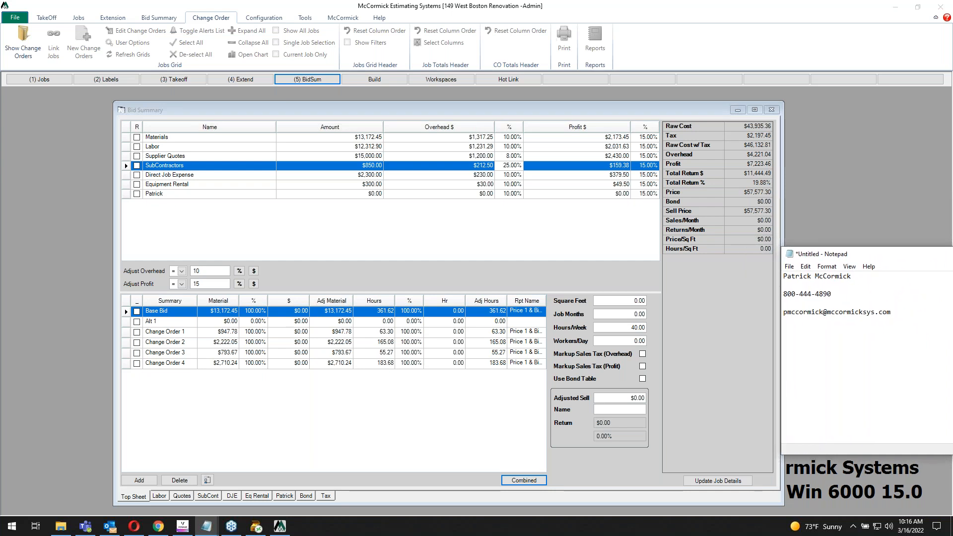